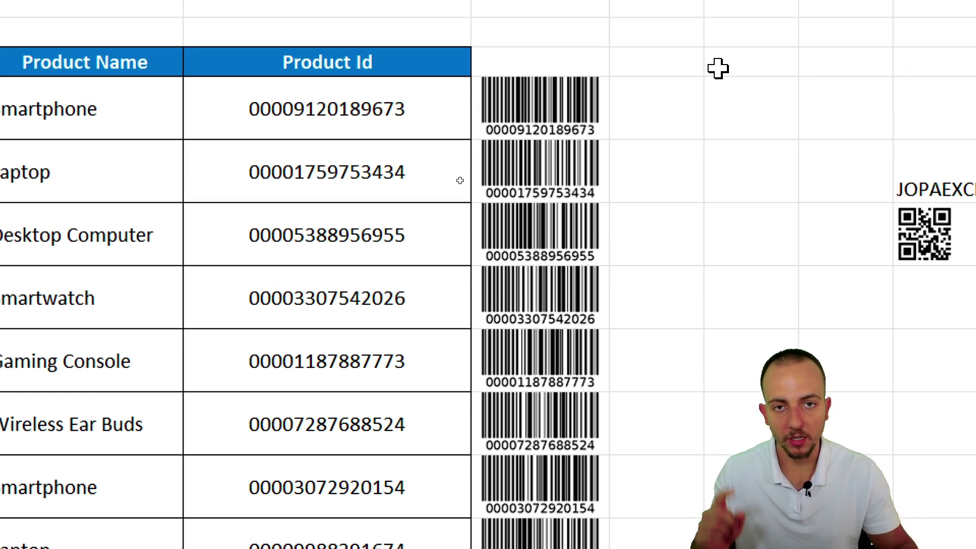
# Select the Product Id values from Smartphone to the last Smartwatch, ending on the first Product Id cell.
pyautogui.moveTo(392, 126); pyautogui.dragTo(353, 442)
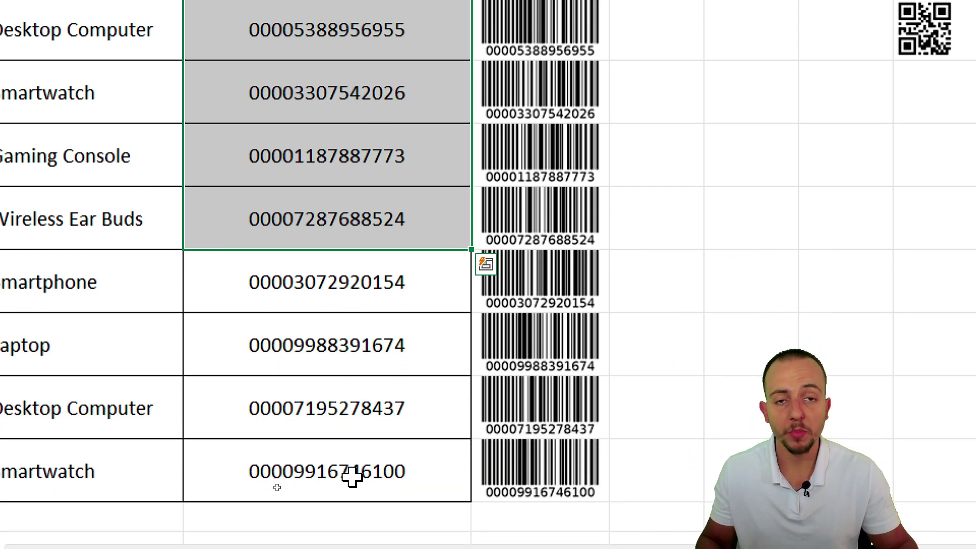
pyautogui.moveTo(353, 468)
pyautogui.mouseDown()
pyautogui.moveTo(366, 66)
pyautogui.moveTo(381, 69)
pyautogui.moveTo(330, 116)
pyautogui.moveTo(389, 52)
pyautogui.mouseUp()
pyautogui.click(376, 76)
pyautogui.hotkey('ctrl', '2')
pyautogui.moveTo(353, 120)
pyautogui.mouseDown()
pyautogui.moveTo(509, 90)
pyautogui.moveTo(526, 120)
pyautogui.mouseUp()
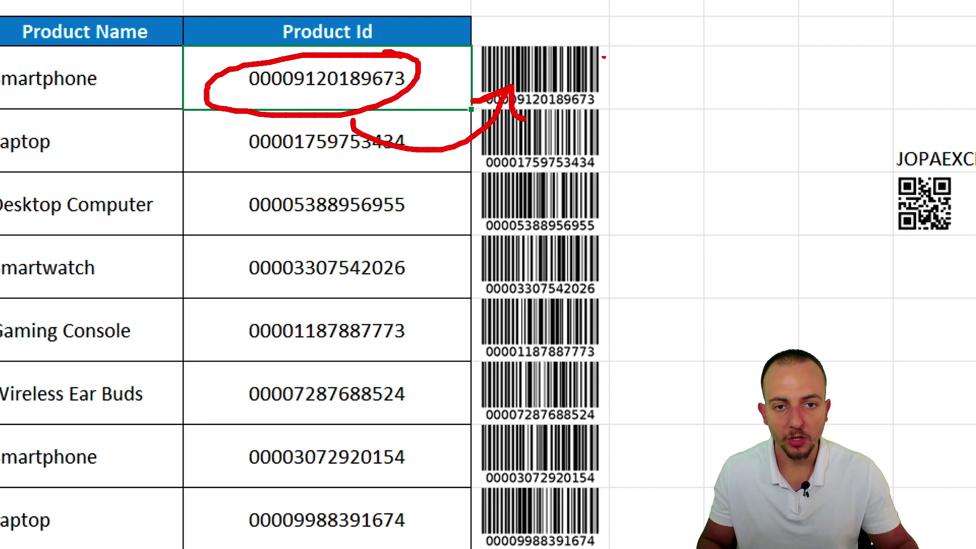
pyautogui.moveTo(606, 48)
pyautogui.mouseDown()
pyautogui.moveTo(630, 110)
pyautogui.moveTo(529, 26)
pyautogui.mouseUp()
pyautogui.press('Escape')
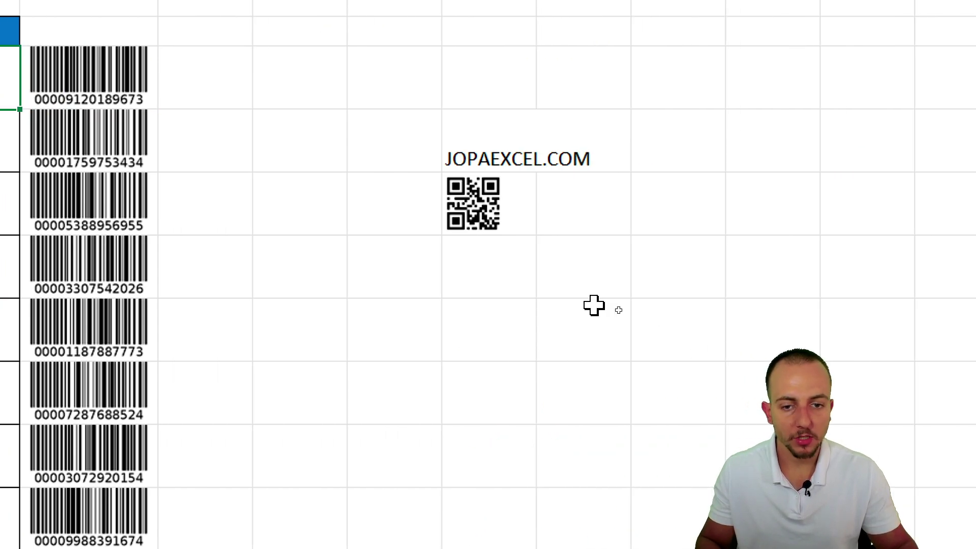
pyautogui.moveTo(450, 152); pyautogui.dragTo(534, 152)
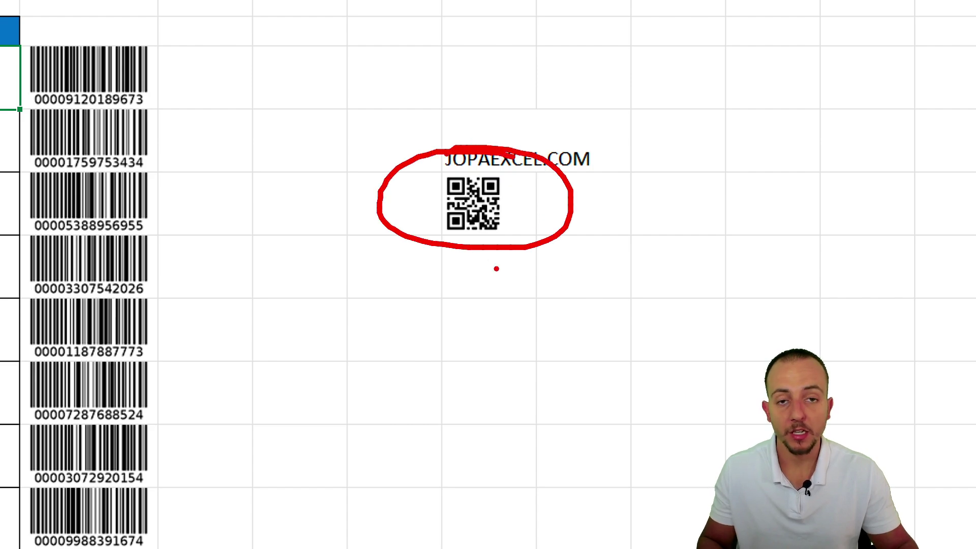
pyautogui.press('Escape')
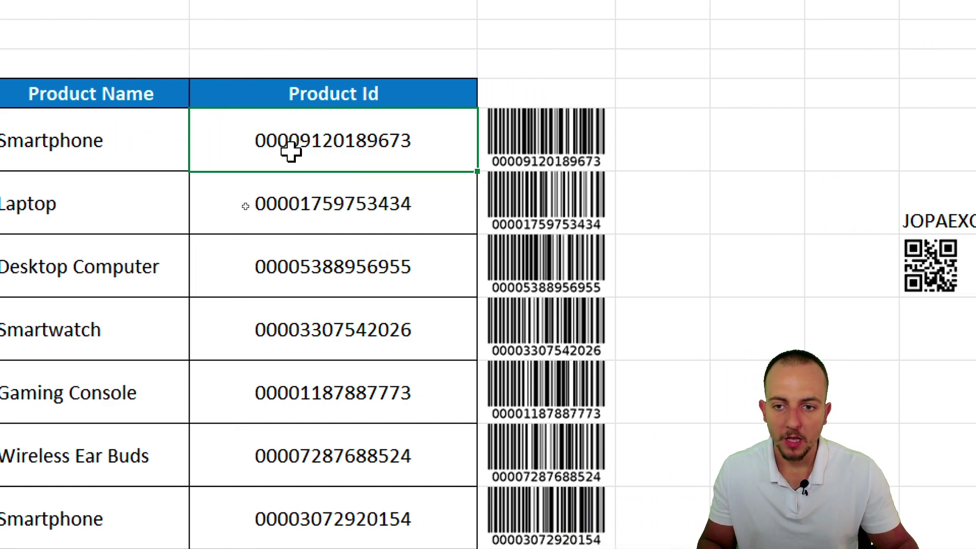
pyautogui.hotkey('ctrl', '2')
pyautogui.moveTo(235, 127)
pyautogui.mouseDown()
pyautogui.moveTo(441, 157)
pyautogui.moveTo(214, 148)
pyautogui.moveTo(366, 104)
pyautogui.mouseUp()
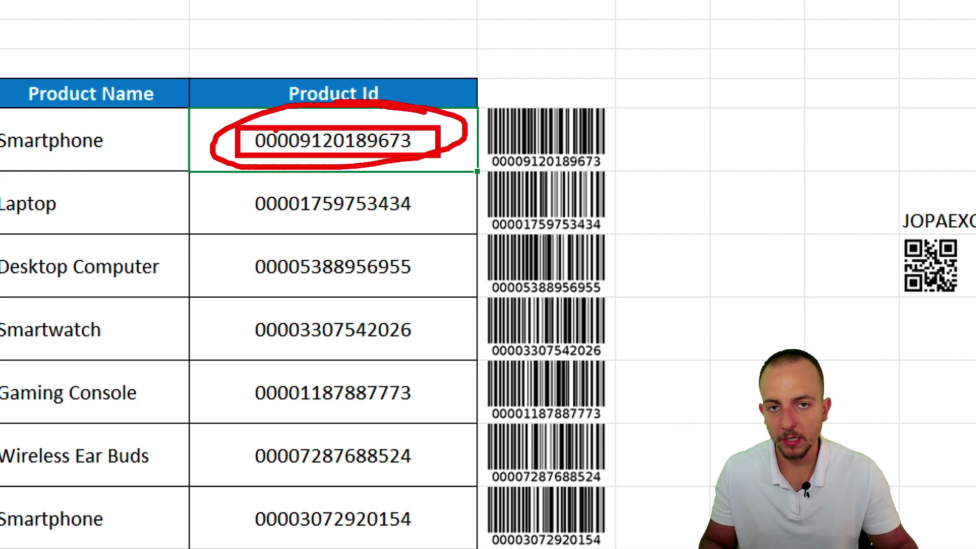
pyautogui.press('Escape')
# Enter 12345 as the first Product Id and select empty cells below the table.
pyautogui.write('12345')
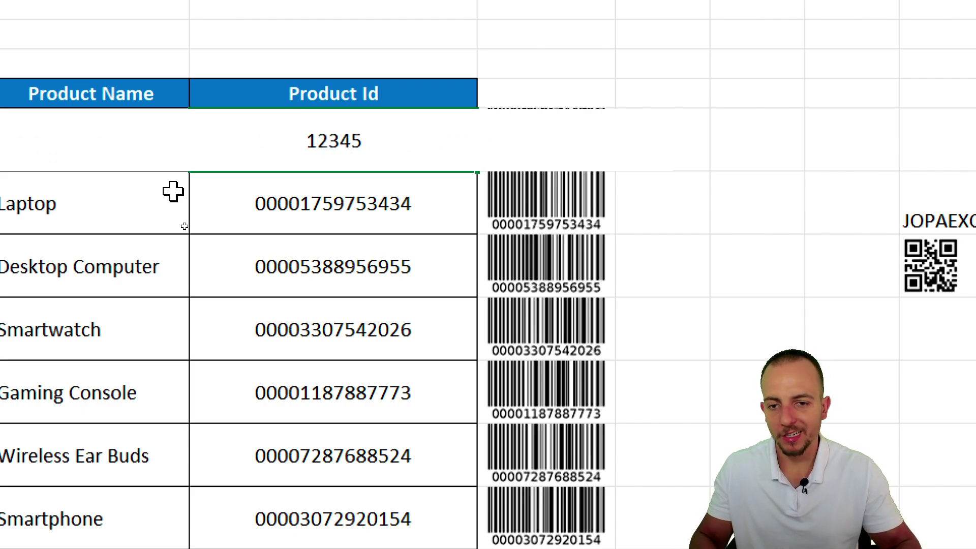
pyautogui.press('Return')
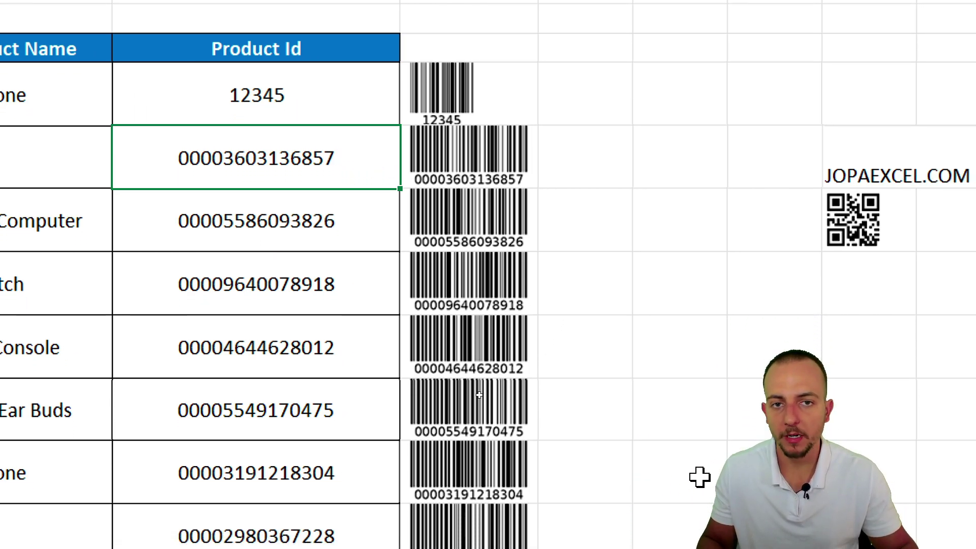
pyautogui.scroll(-3, 421, 471)
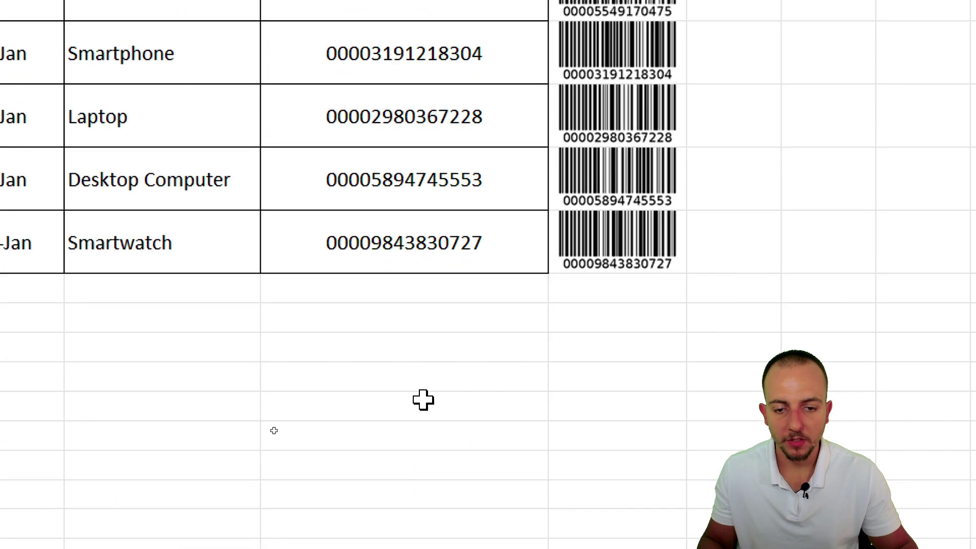
pyautogui.click(415, 197)
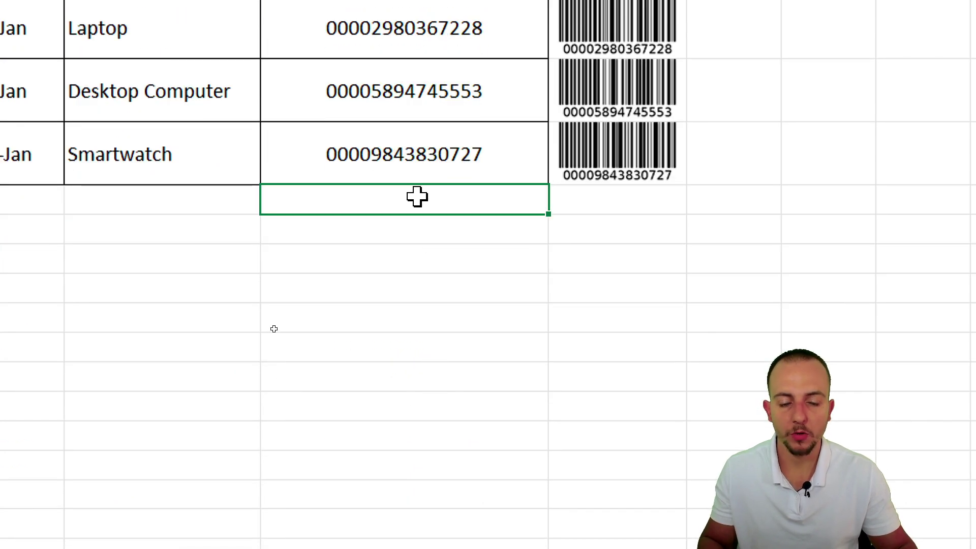
pyautogui.click(432, 236)
# Select Product Id values D5:D14, then start an =IMAGE formula in cell E5.
pyautogui.click(434, 275)
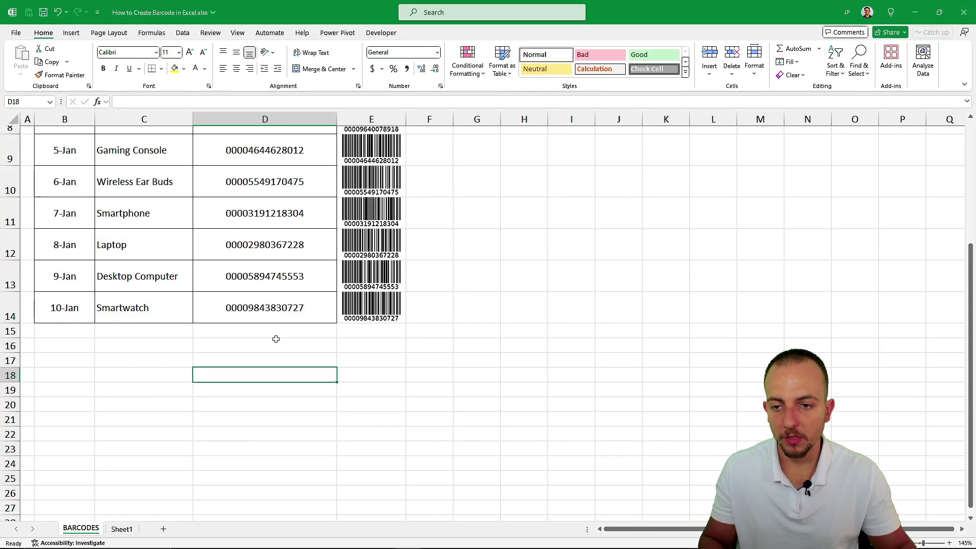
pyautogui.scroll(2, 275, 338)
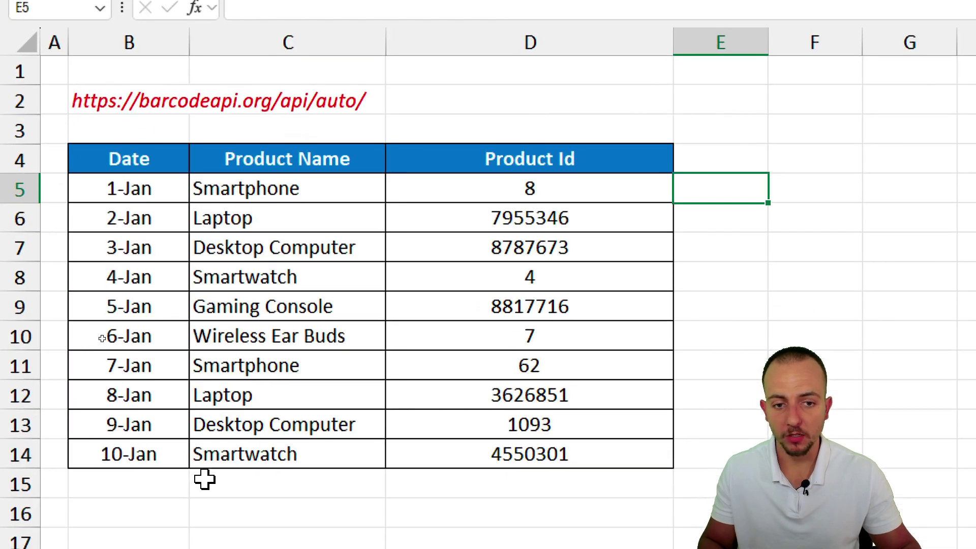
pyautogui.moveTo(563, 199); pyautogui.dragTo(531, 445)
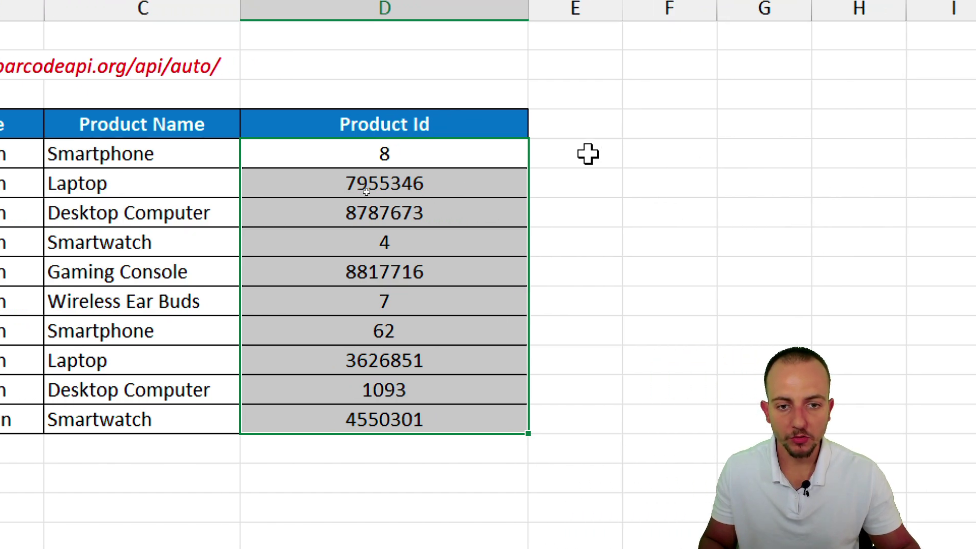
pyautogui.click(588, 154)
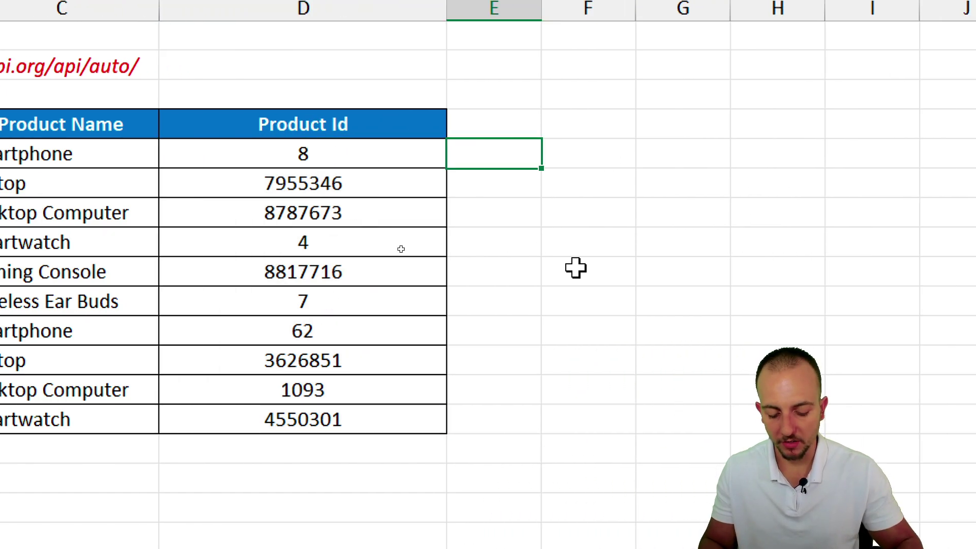
pyautogui.write('=IMAGE')
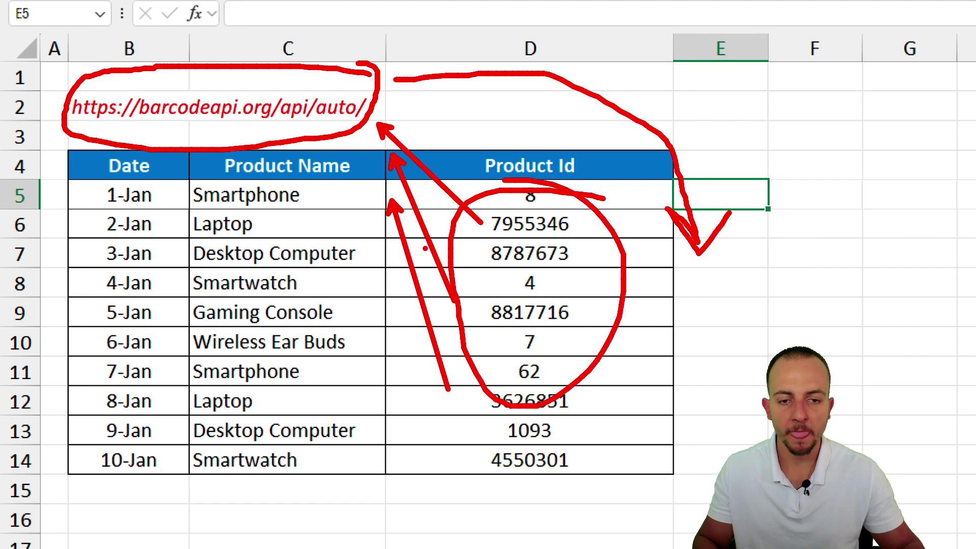
pyautogui.moveTo(566, 159)
pyautogui.mouseDown()
pyautogui.moveTo(571, 388)
pyautogui.moveTo(543, 480)
pyautogui.mouseUp()
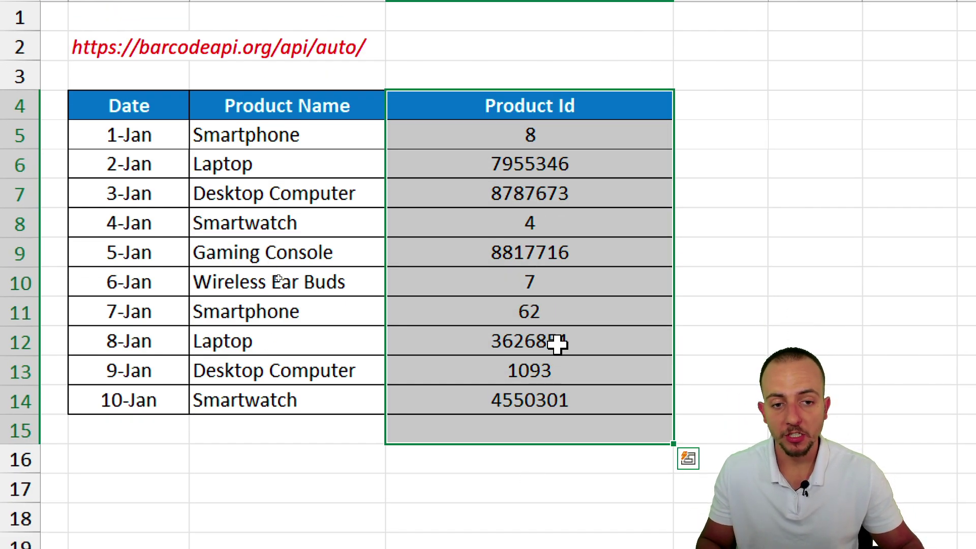
pyautogui.moveTo(565, 139); pyautogui.dragTo(553, 398)
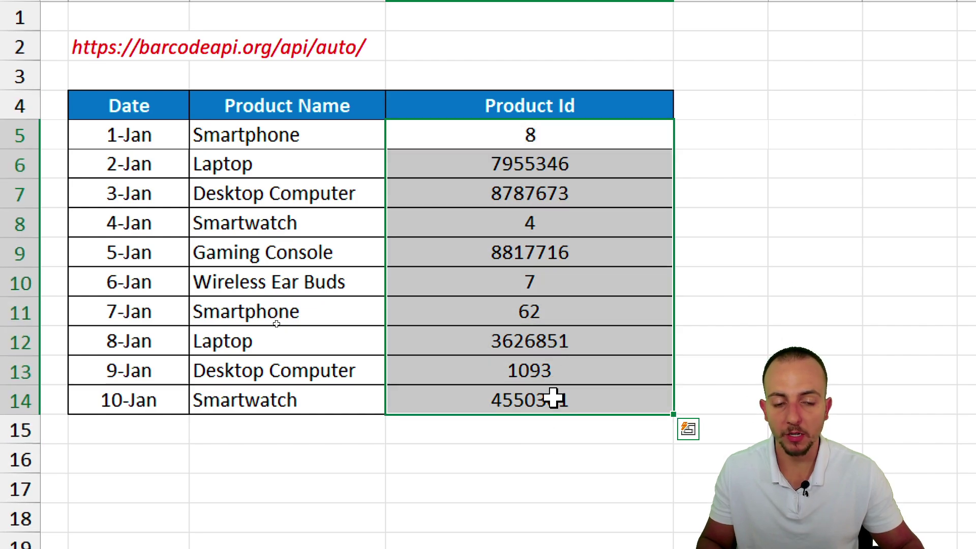
pyautogui.press('Up')
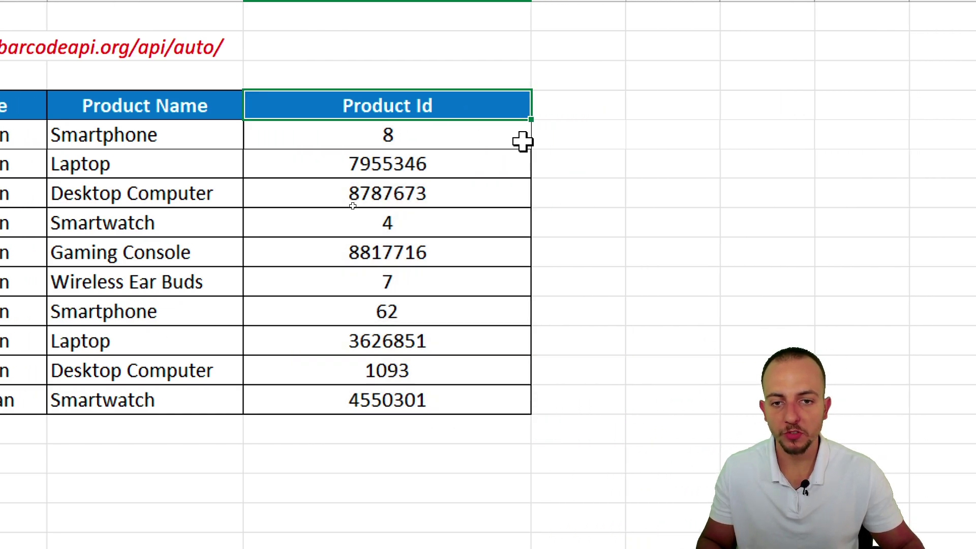
pyautogui.write('ups')
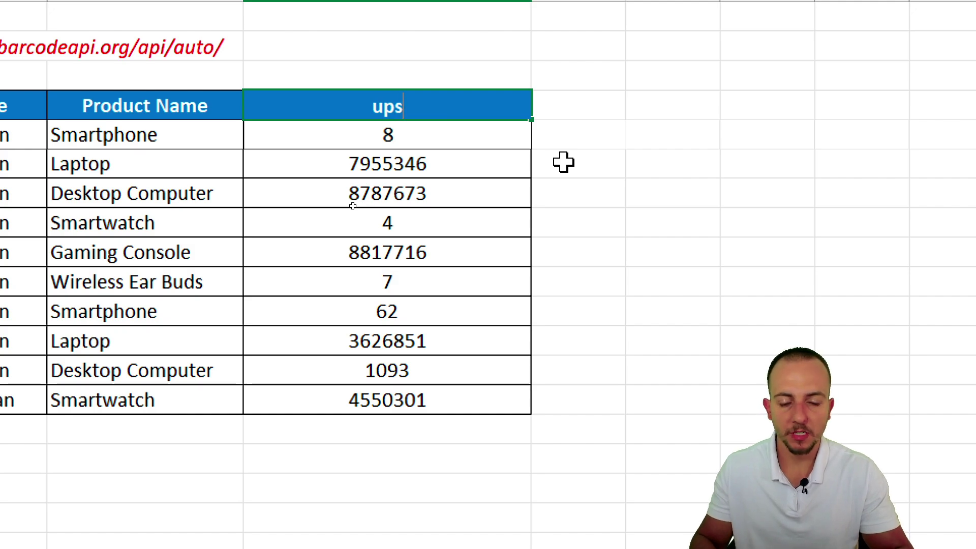
pyautogui.press('Escape')
pyautogui.write('ean')
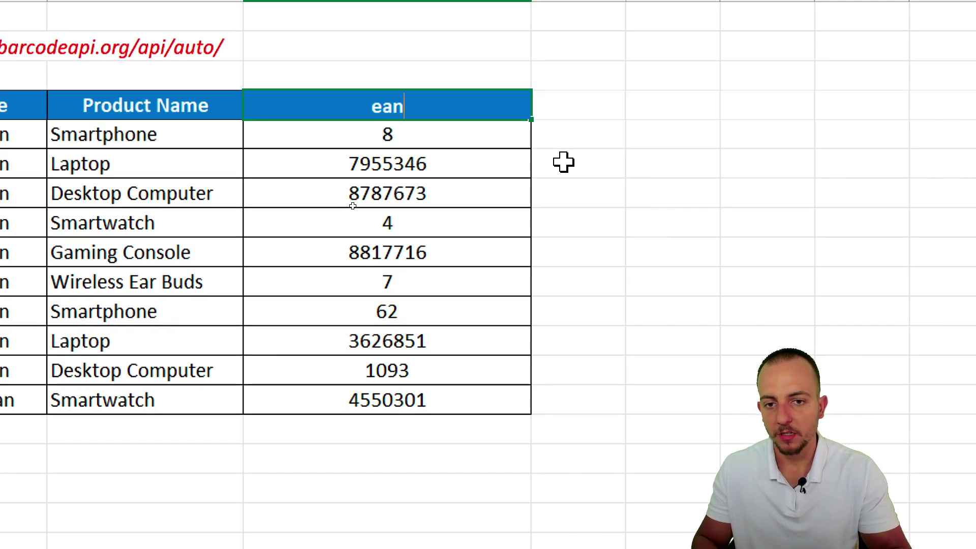
pyautogui.press('Escape')
pyautogui.write('sku')
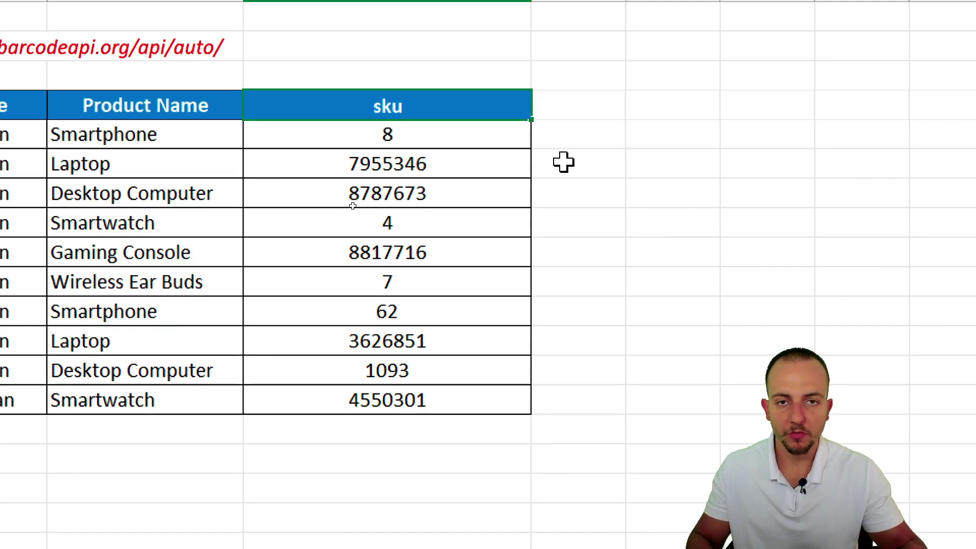
pyautogui.press('Escape')
pyautogui.click(609, 97)
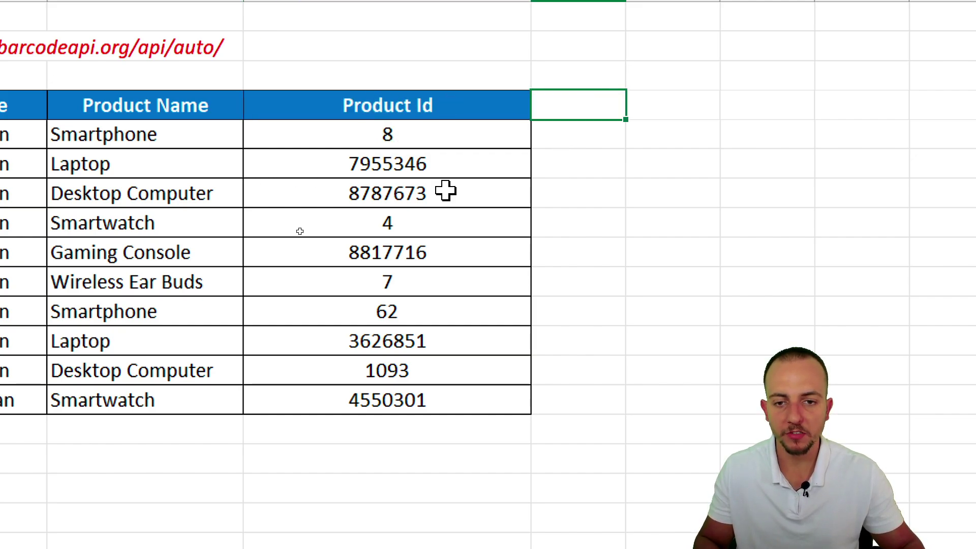
pyautogui.hscroll(2, 727, 345)
pyautogui.click(483, 132)
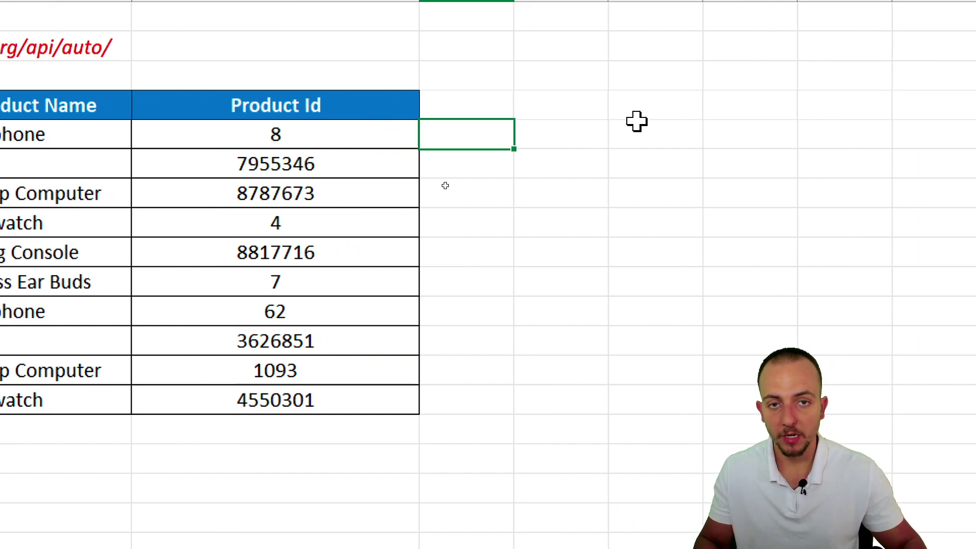
pyautogui.write('=')
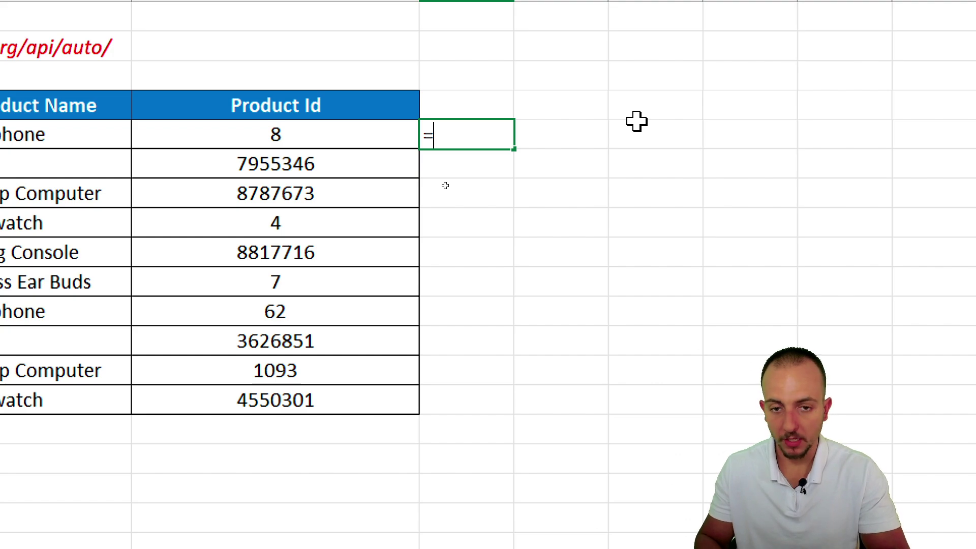
pyautogui.write('IMAGE')
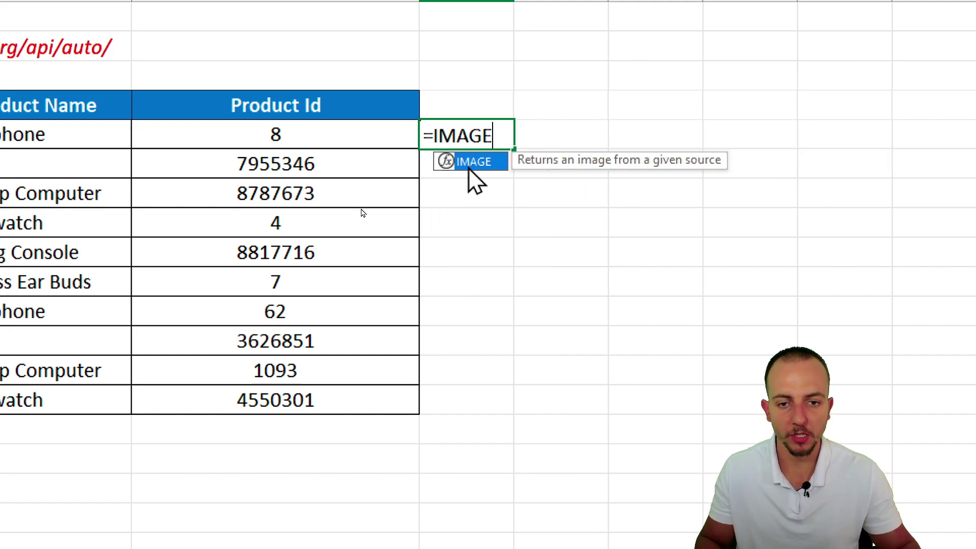
pyautogui.write('(')
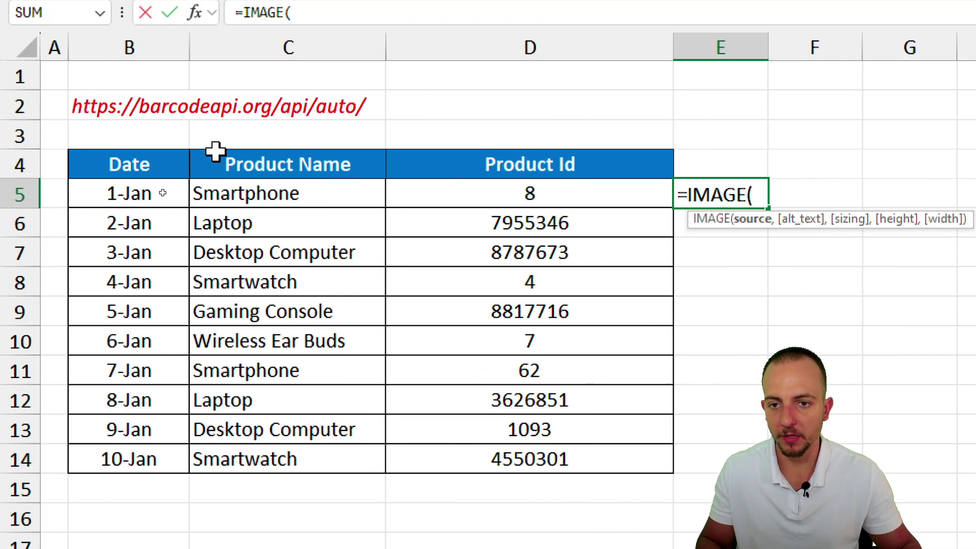
pyautogui.write('"')
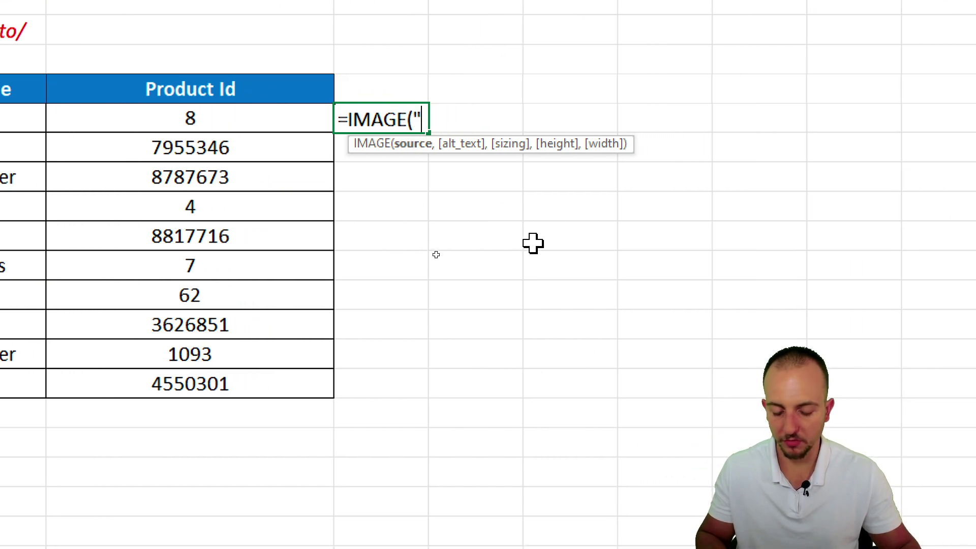
pyautogui.write('https://barcodeapi.org/api/auto/')
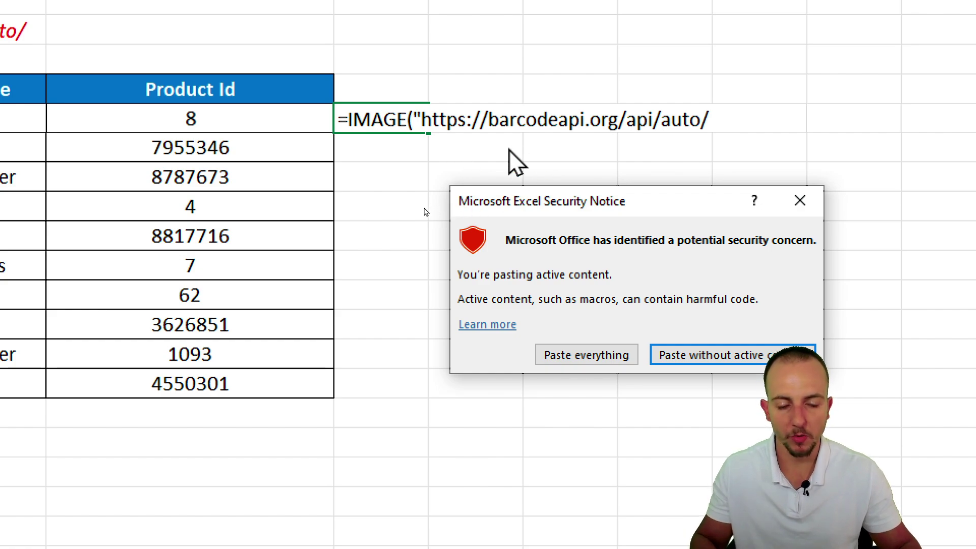
pyautogui.moveTo(529, 200); pyautogui.dragTo(429, 166)
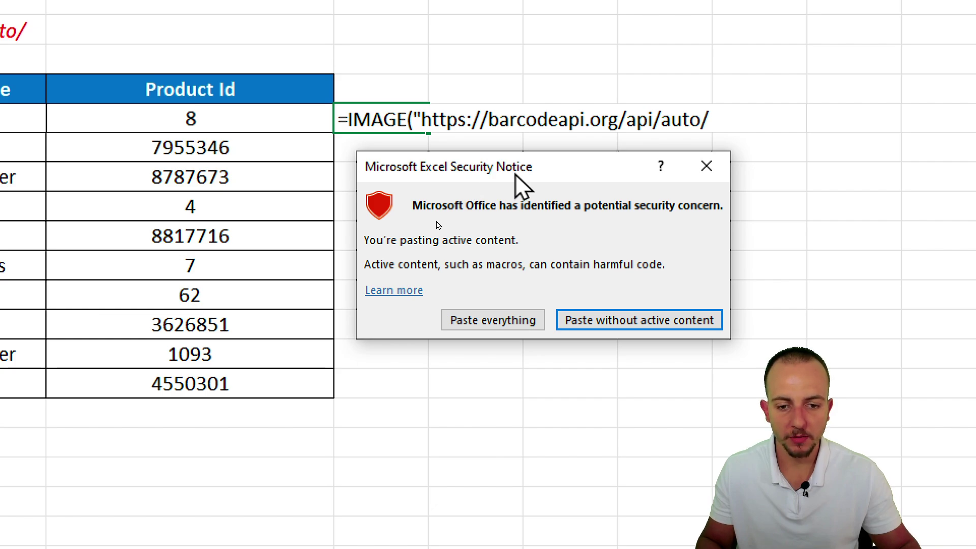
pyautogui.click(497, 318)
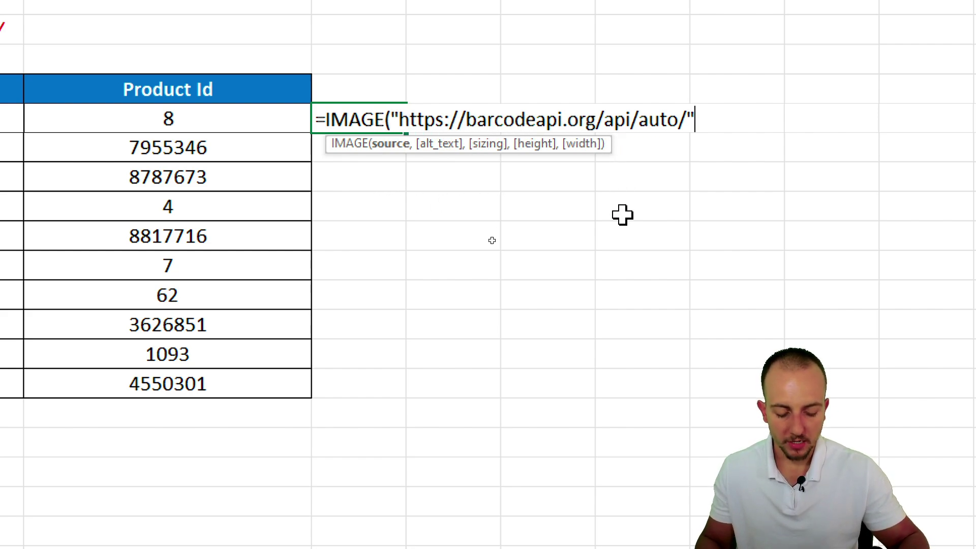
# Commit the IMAGE formula and widen column E, revealing a #CONNECT! error.
pyautogui.press('Return')
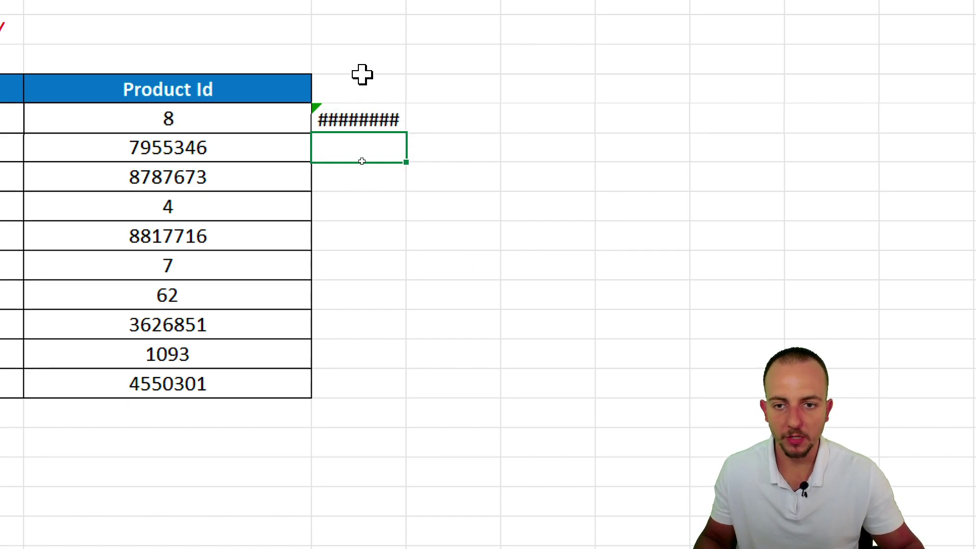
pyautogui.moveTo(405, 67); pyautogui.dragTo(450, 67)
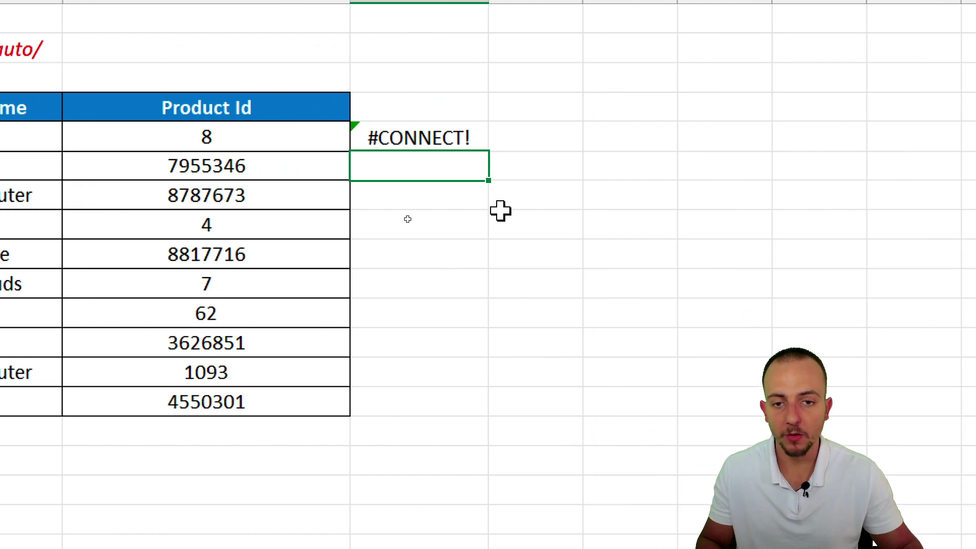
# Append D5 to the barcodeapi address in E5's formula so Product Id 8's barcode loads.
pyautogui.doubleClick(471, 137)
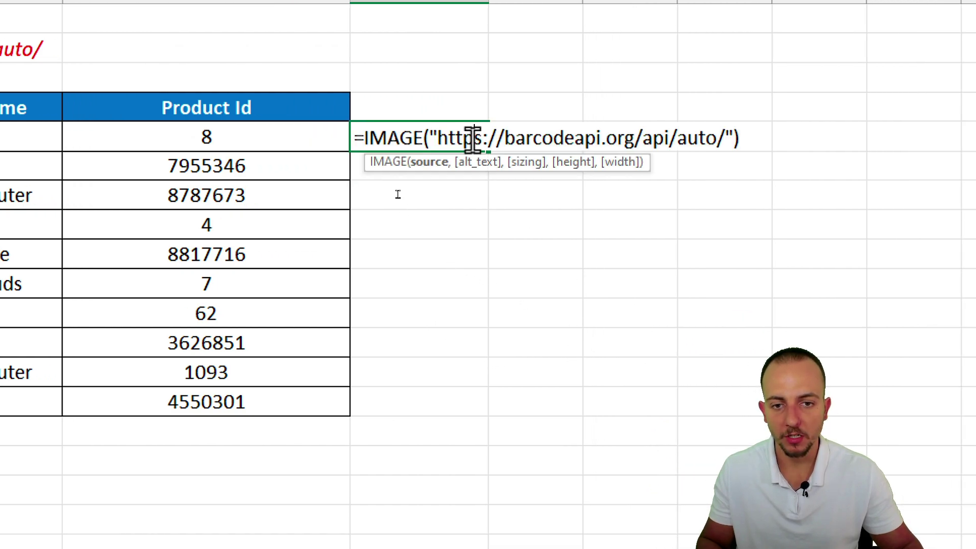
pyautogui.click(772, 135)
pyautogui.press('BackSpace')
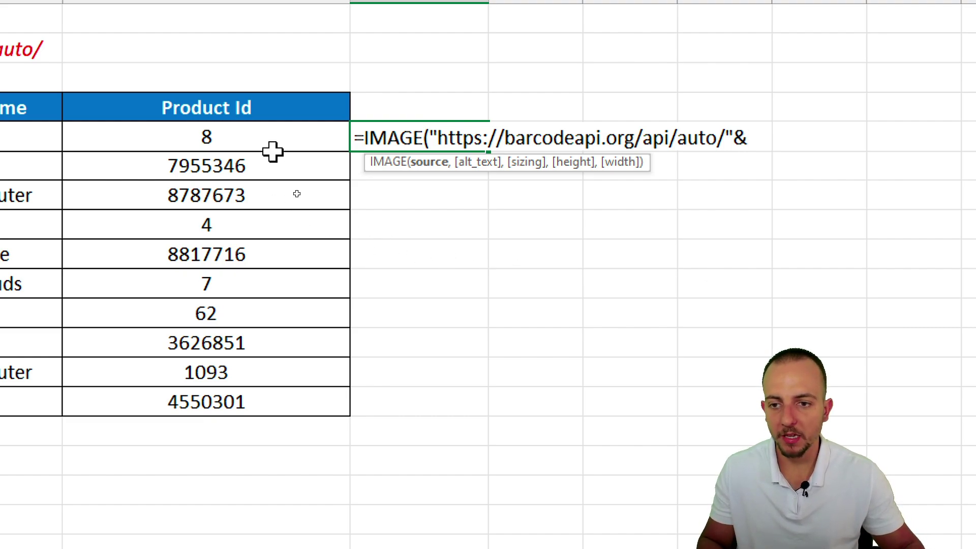
pyautogui.click(204, 128)
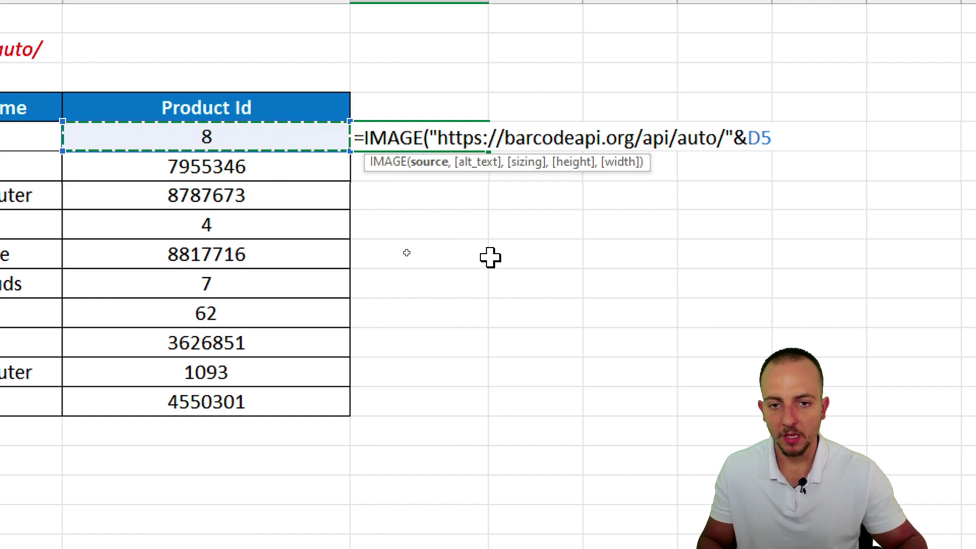
pyautogui.press('Return')
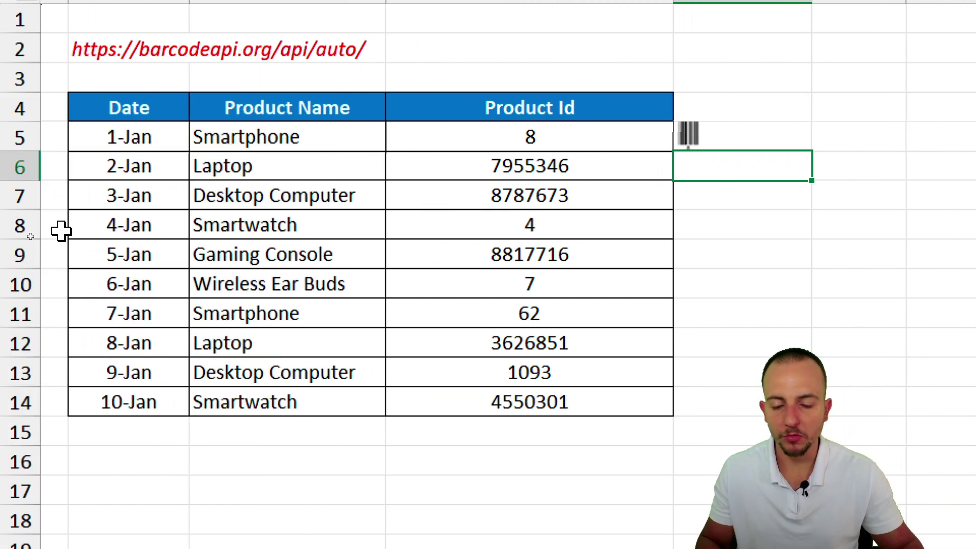
# Select rows 5 to 14 and raise their height to 32.25.
pyautogui.moveTo(17, 135); pyautogui.dragTo(25, 401)
pyautogui.moveTo(17, 299); pyautogui.dragTo(21, 333)
# Fill E5's IMAGE formula down to row 14 so every Product Id gets a barcode.
pyautogui.click(788, 143)
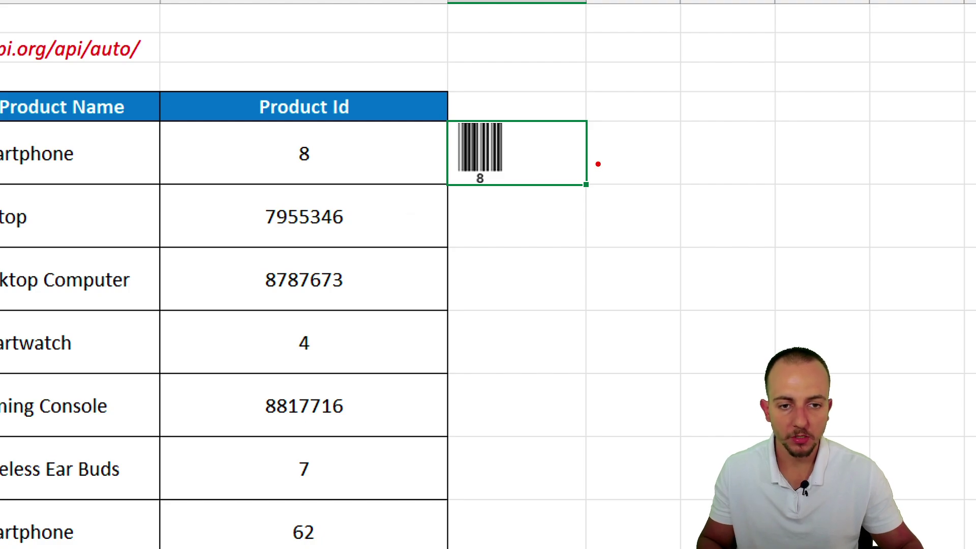
pyautogui.moveTo(595, 160)
pyautogui.mouseDown()
pyautogui.moveTo(566, 155)
pyautogui.moveTo(575, 275)
pyautogui.moveTo(540, 526)
pyautogui.mouseUp()
pyautogui.moveTo(539, 463); pyautogui.dragTo(538, 465)
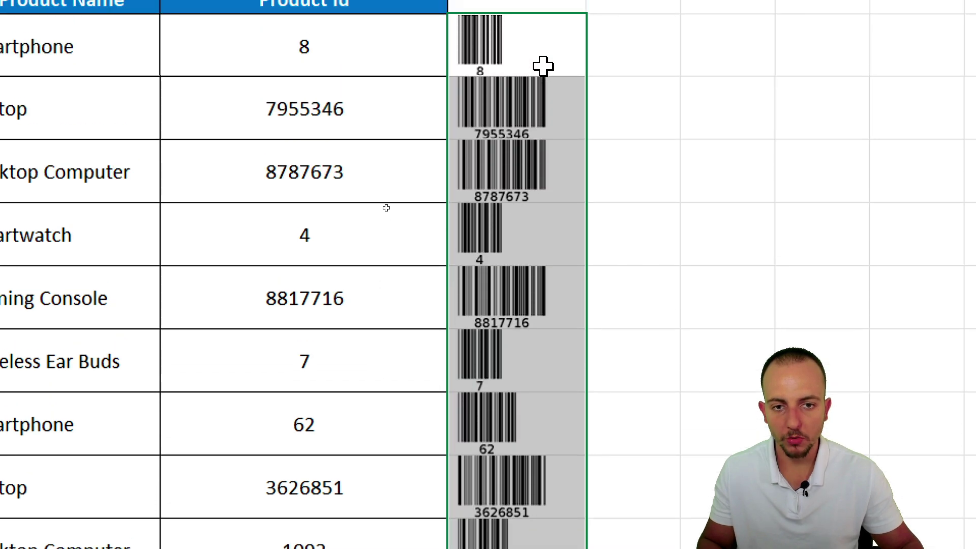
pyautogui.click(392, 37)
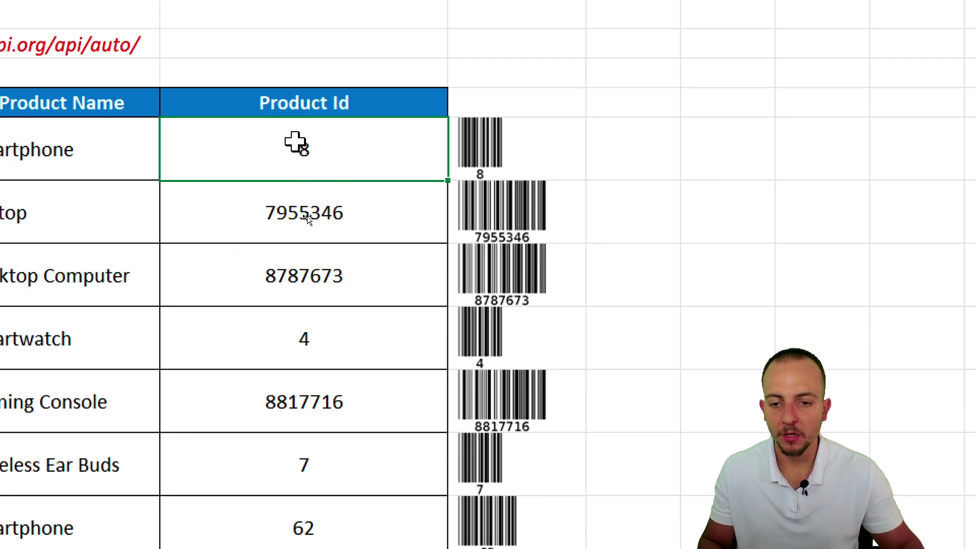
# Change the Smartwatch Product Id from 4 to 1235 and check the barcodes from 8 to 1235.
pyautogui.scroll(-2, 314, 399)
pyautogui.click(340, 180)
pyautogui.write('1')
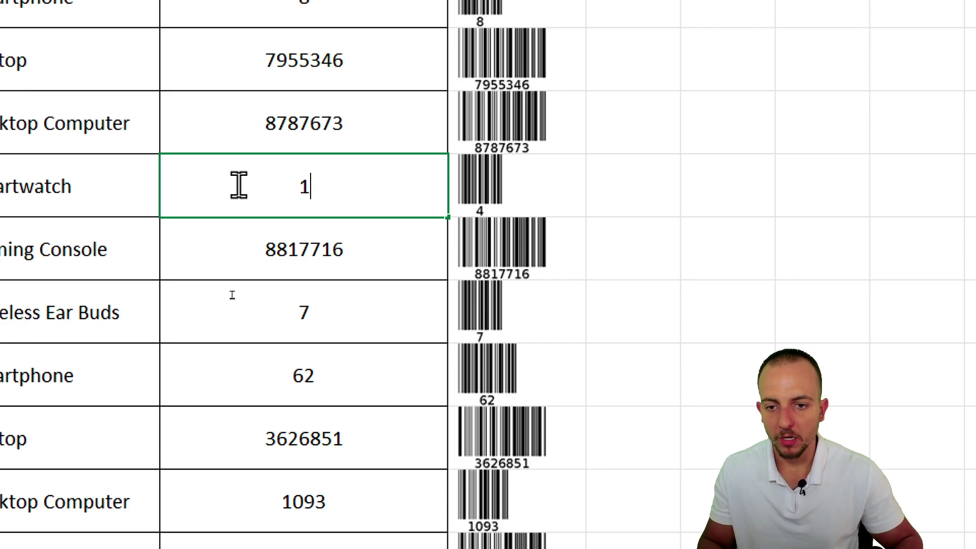
pyautogui.write('235')
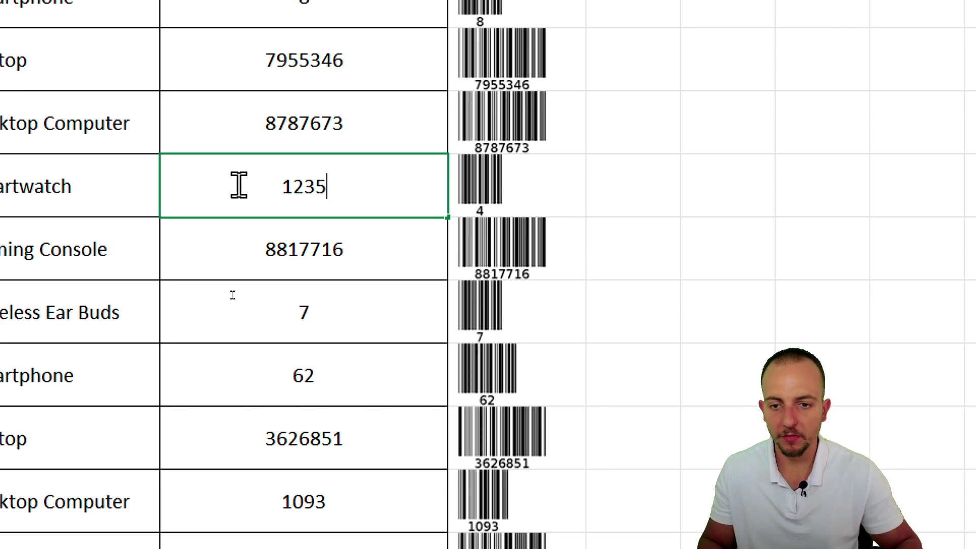
pyautogui.press('Return')
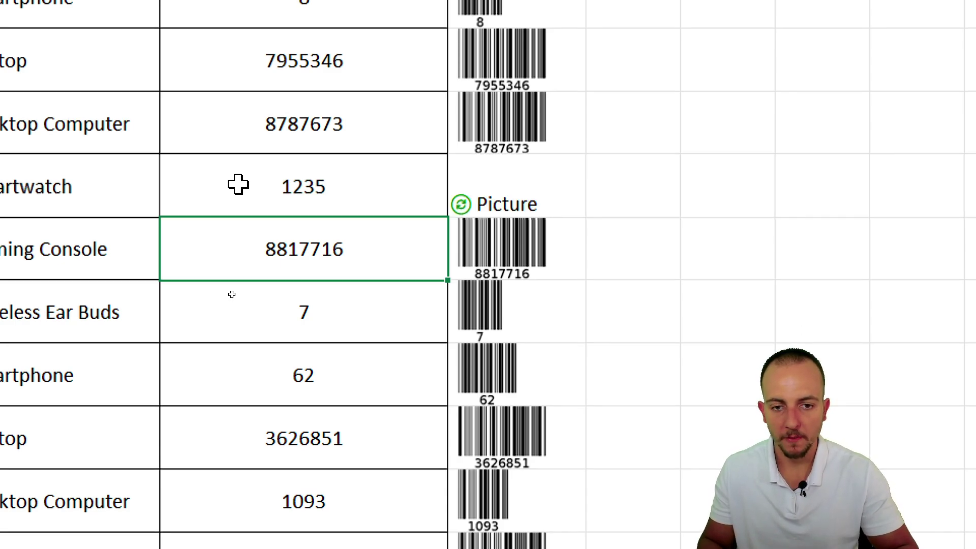
pyautogui.click(501, 185)
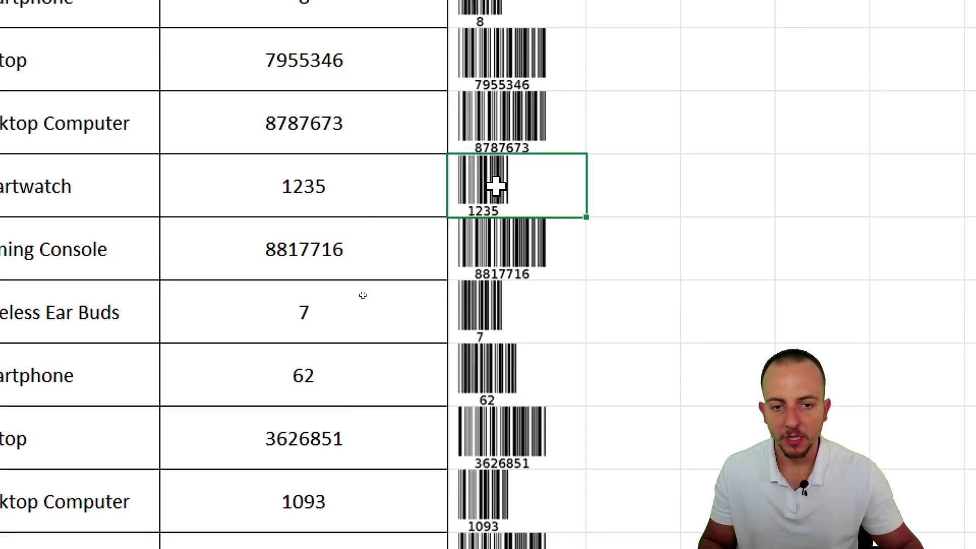
pyautogui.click(524, 104)
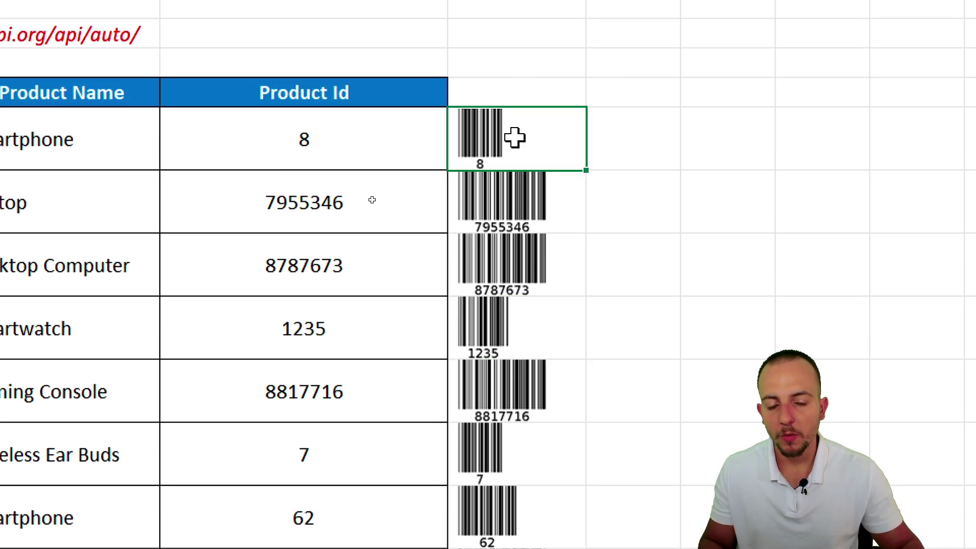
pyautogui.moveTo(545, 137); pyautogui.dragTo(538, 322)
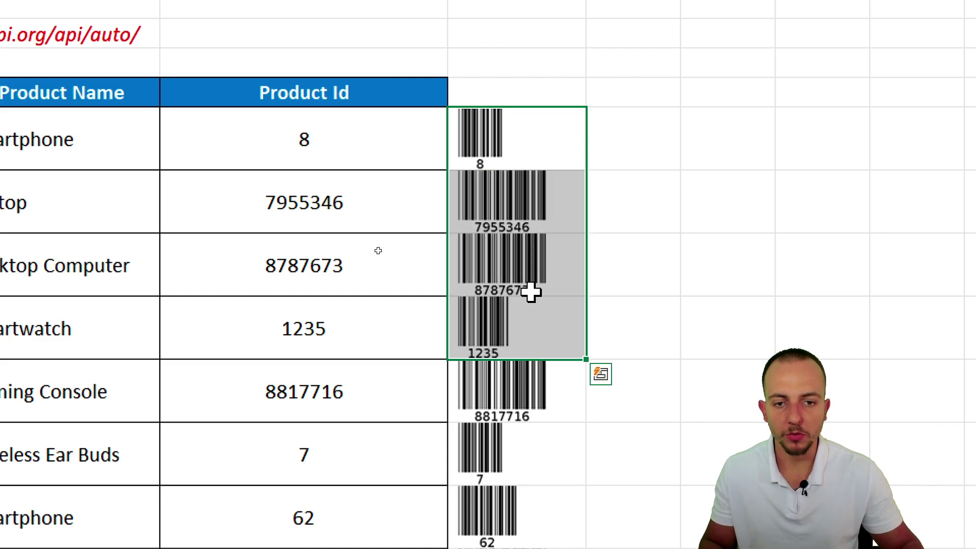
pyautogui.click(477, 164)
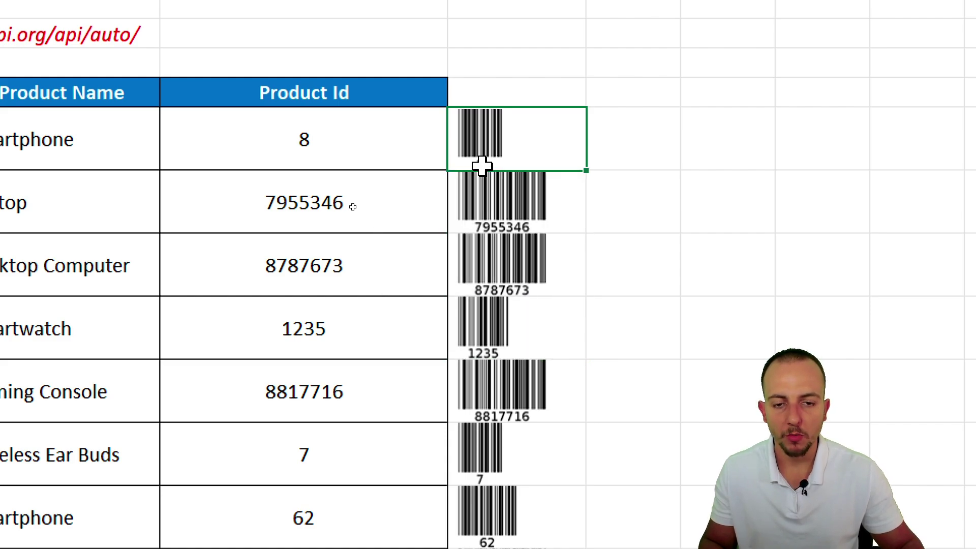
# Replace auto with BAR38 in the first barcode formula's address.
pyautogui.doubleClick(525, 139)
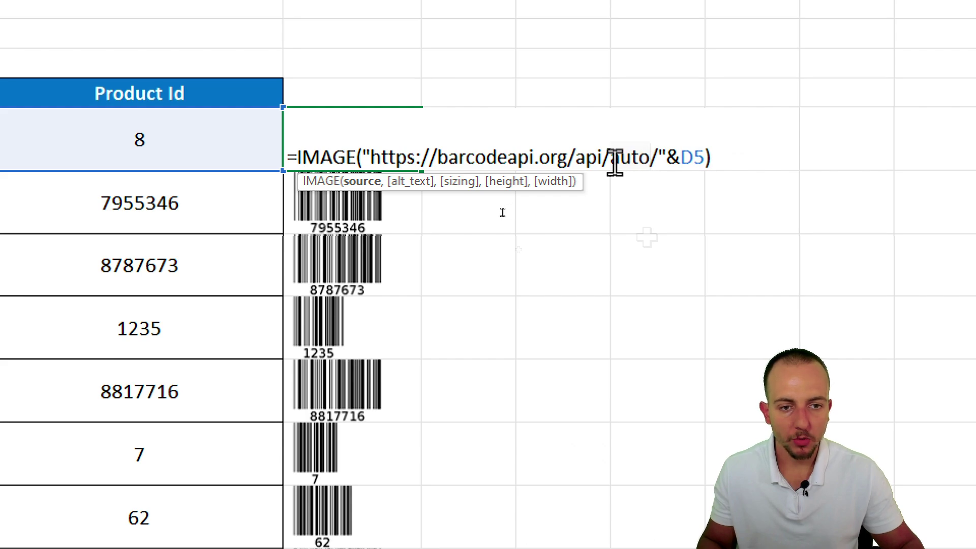
pyautogui.moveTo(612, 157); pyautogui.dragTo(654, 161)
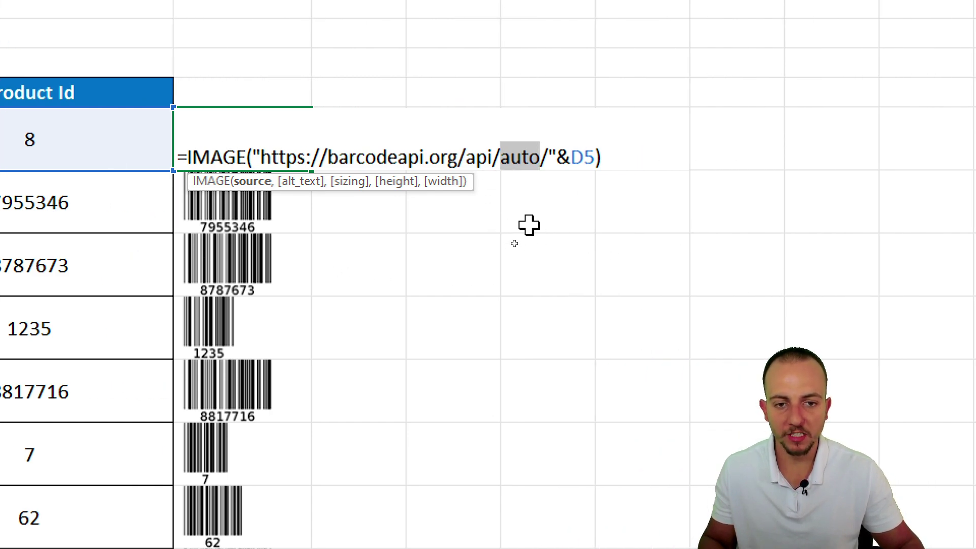
pyautogui.write('BAR')
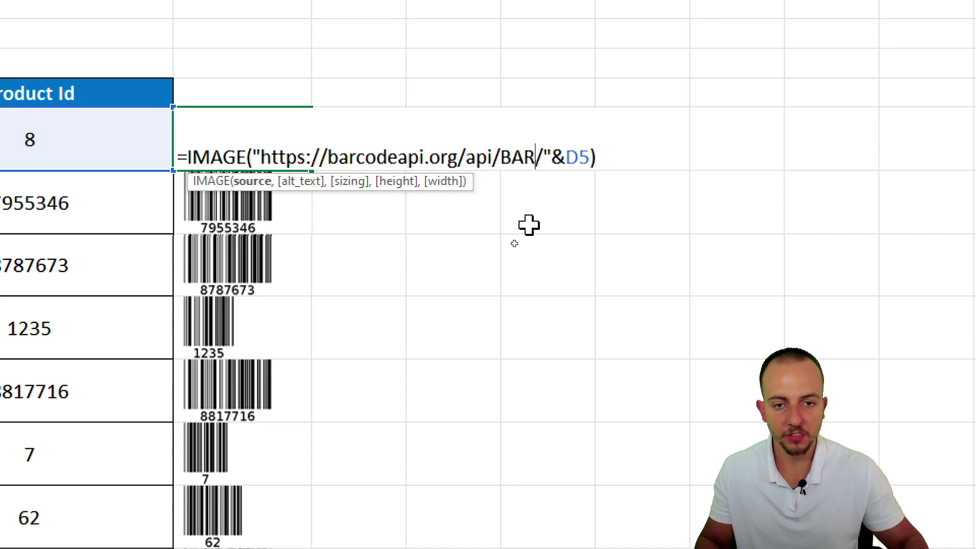
pyautogui.write('38')
pyautogui.press('Return')
# Correct the first barcode's type from BAR38 to BAR39.
pyautogui.click(273, 148)
pyautogui.doubleClick(279, 148)
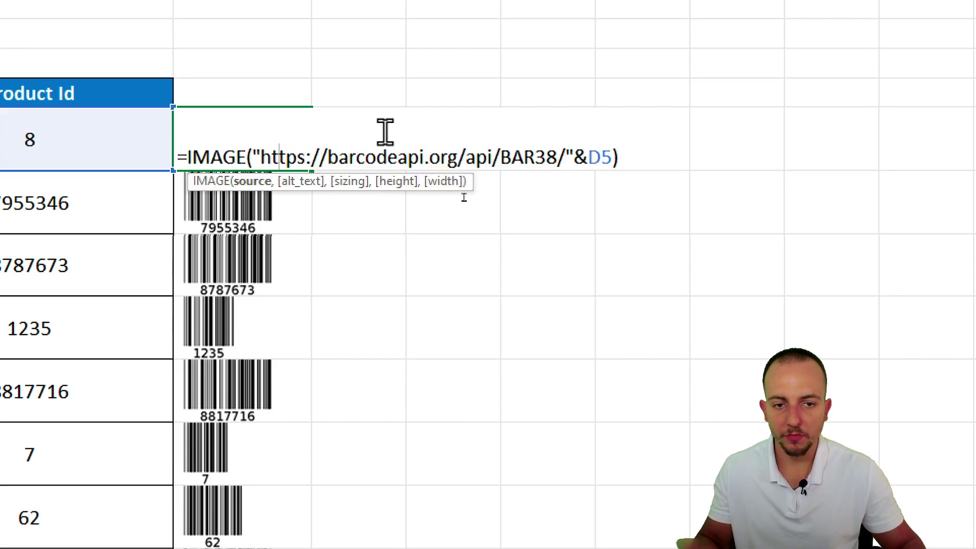
pyautogui.moveTo(556, 154); pyautogui.dragTo(537, 155)
pyautogui.write('39')
pyautogui.press('Return')
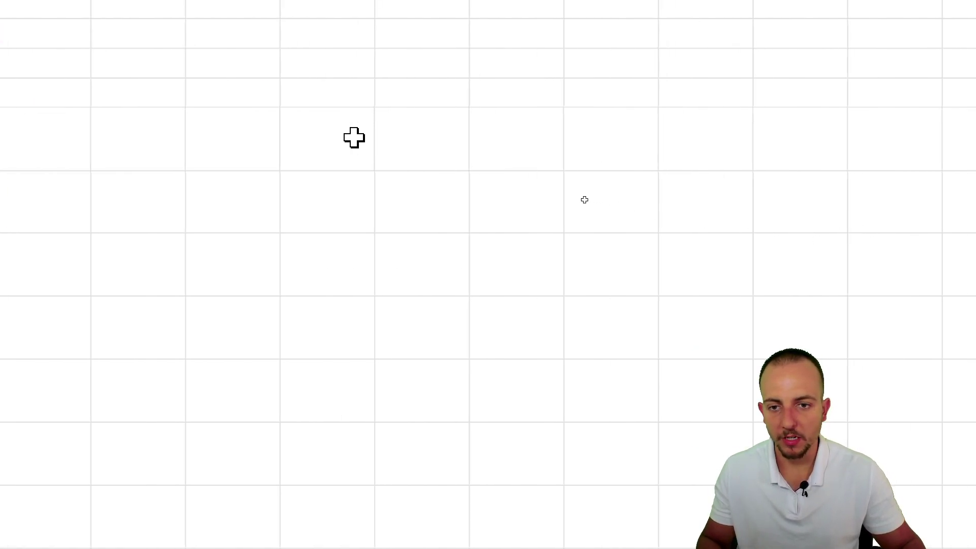
# Replace BAR39 with QR in the first barcode formula's address for Product Id 8.
pyautogui.click(361, 184)
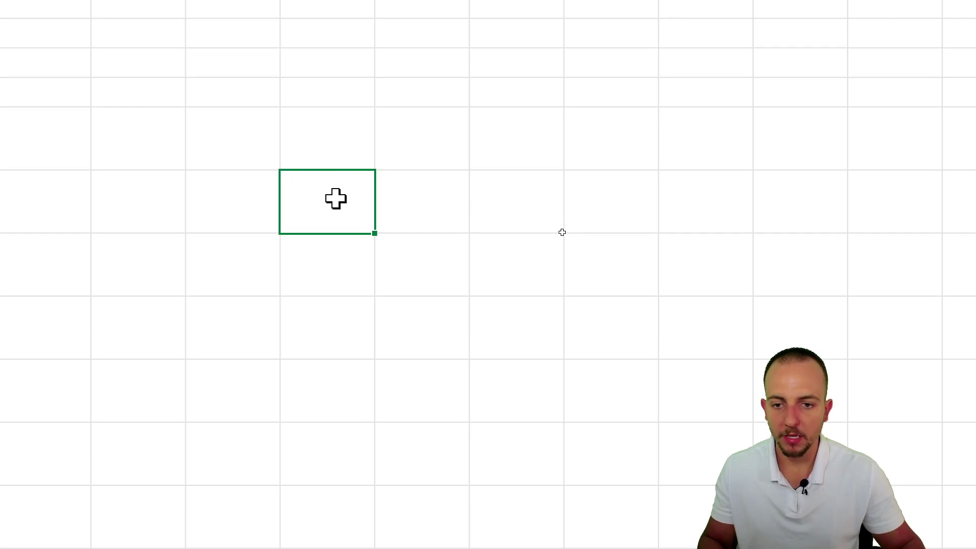
pyautogui.click(373, 127)
pyautogui.doubleClick(372, 127)
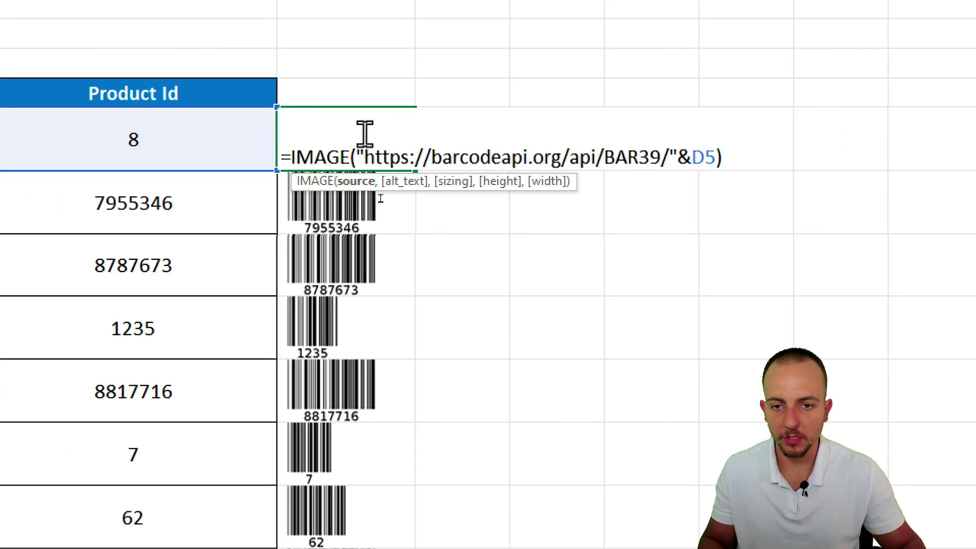
pyautogui.moveTo(605, 158); pyautogui.dragTo(661, 158)
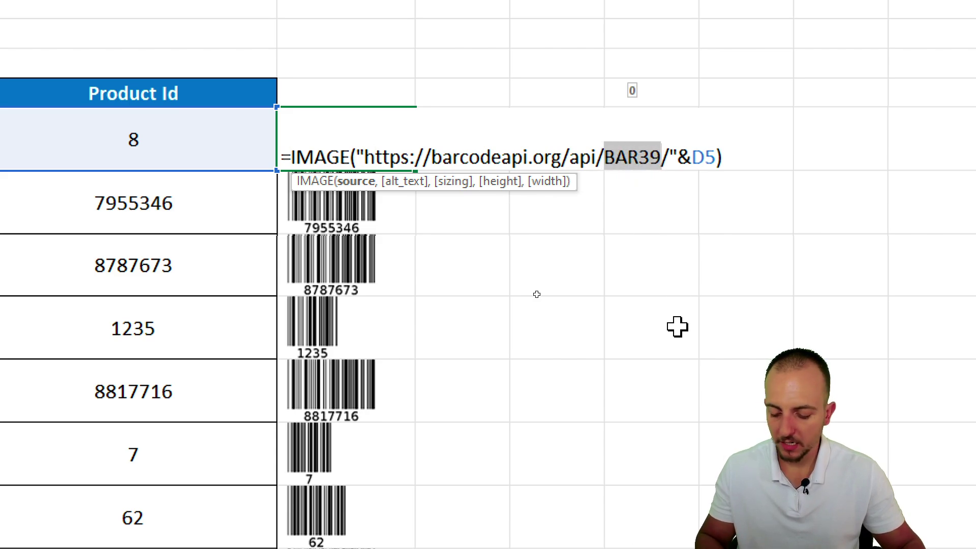
pyautogui.write('QR')
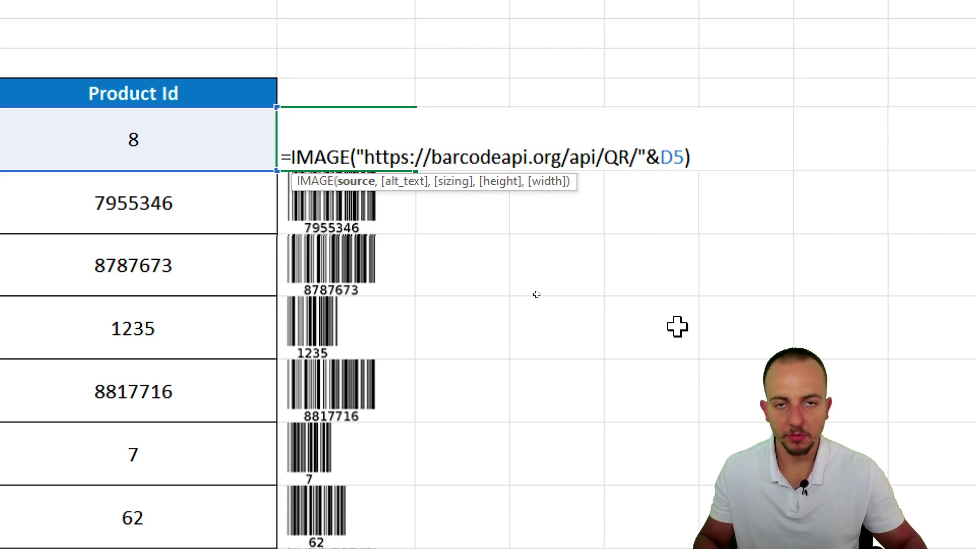
pyautogui.press('Return')
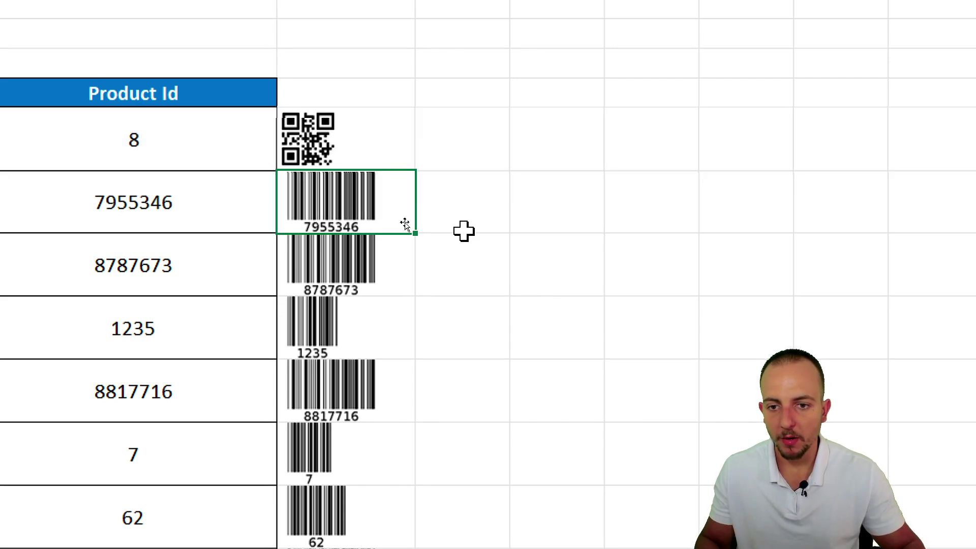
# Enter the web address JOPAEXCEL.COM in empty cell I6.
pyautogui.hscroll(3, 335, 137)
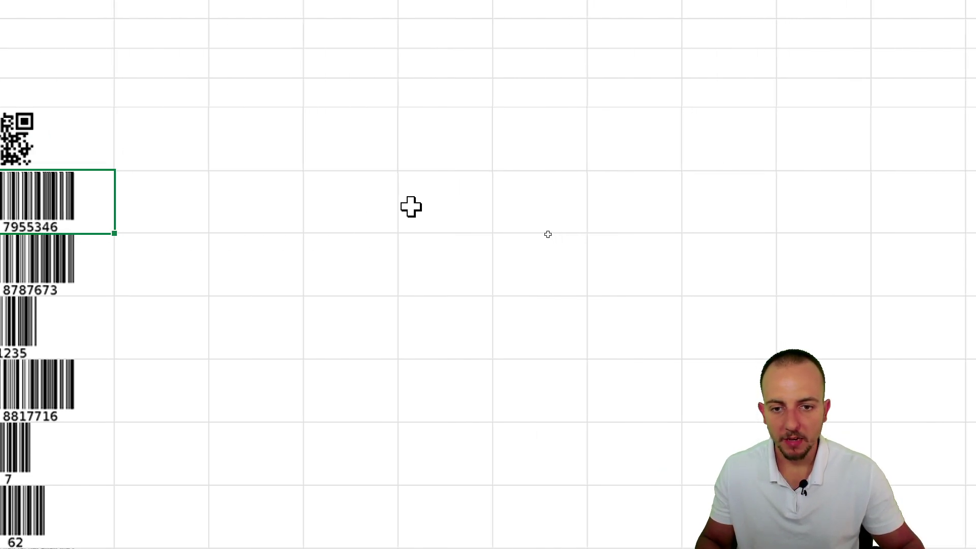
pyautogui.press('Right')
pyautogui.press('Right')
pyautogui.press('Right')
pyautogui.press('Right')
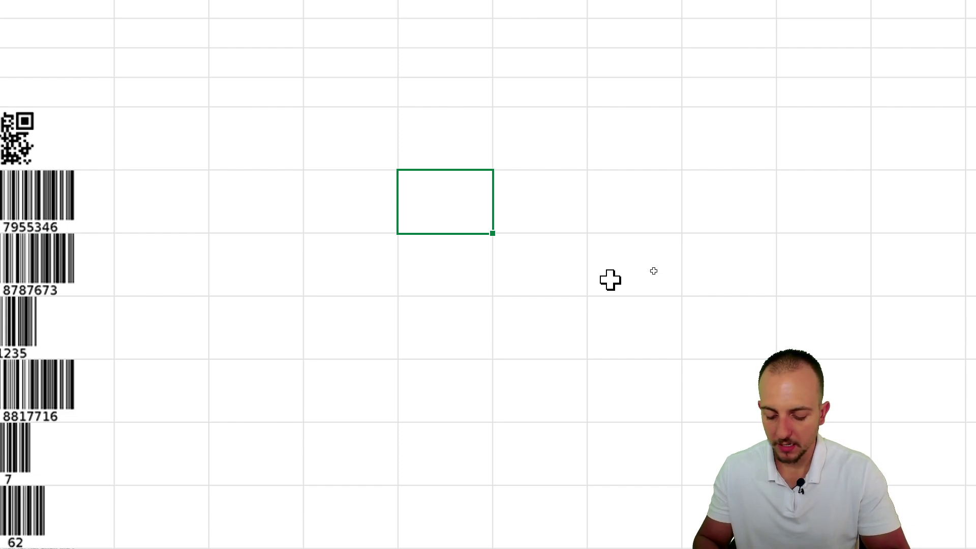
pyautogui.write('JOPAEXCEL.COM')
pyautogui.press('Return')
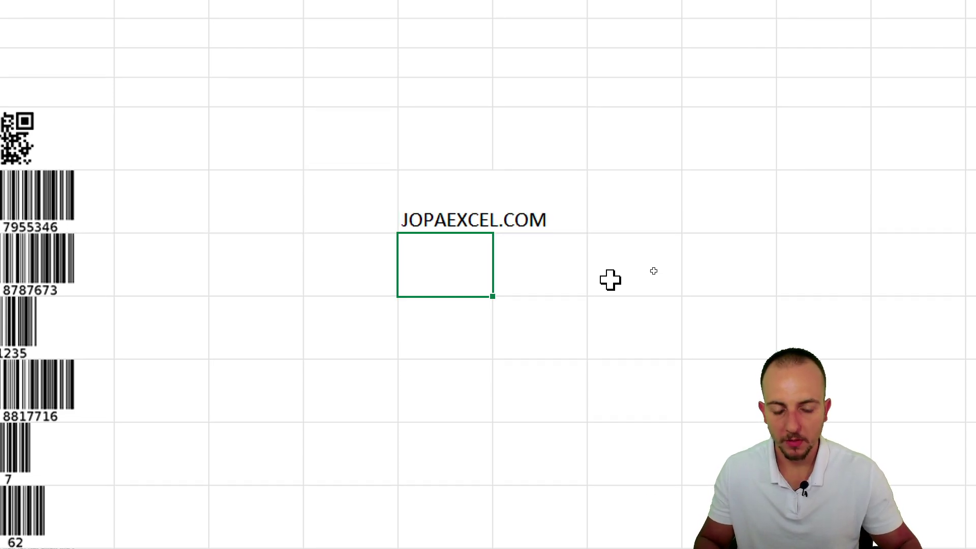
# Start an IMAGE formula in I7 with the pasted barcodeapi URL, choosing Paste everything.
pyautogui.write('=IMA')
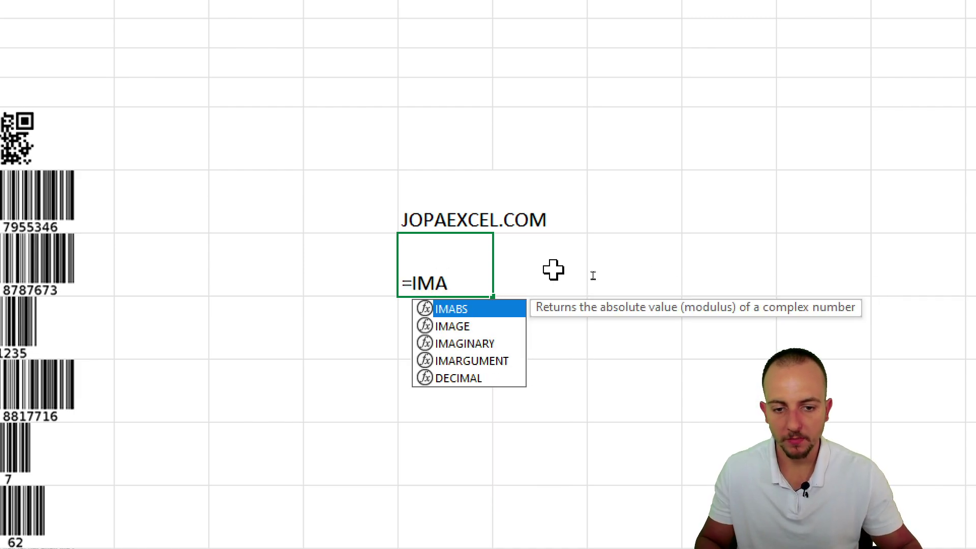
pyautogui.doubleClick(471, 326)
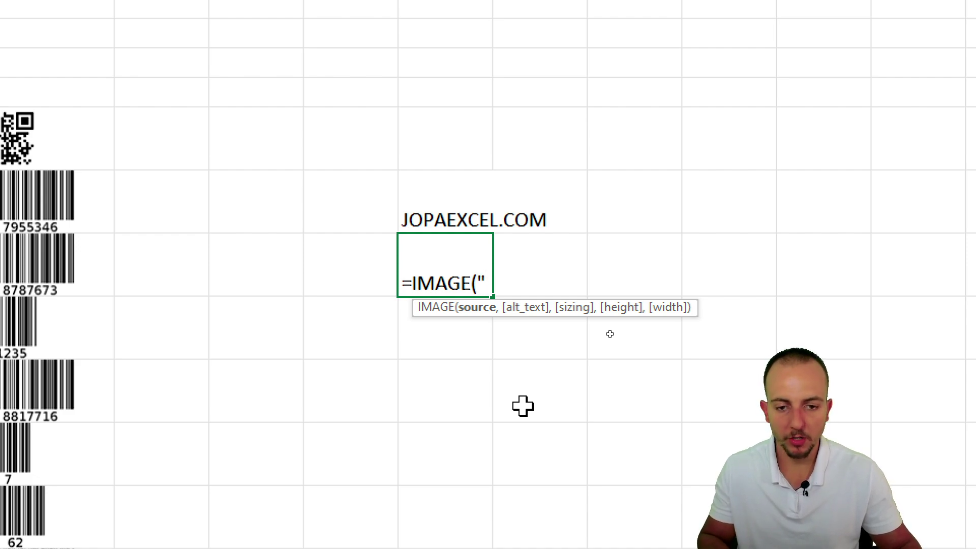
pyautogui.write('https://barcodeapi.org/api/auto/')
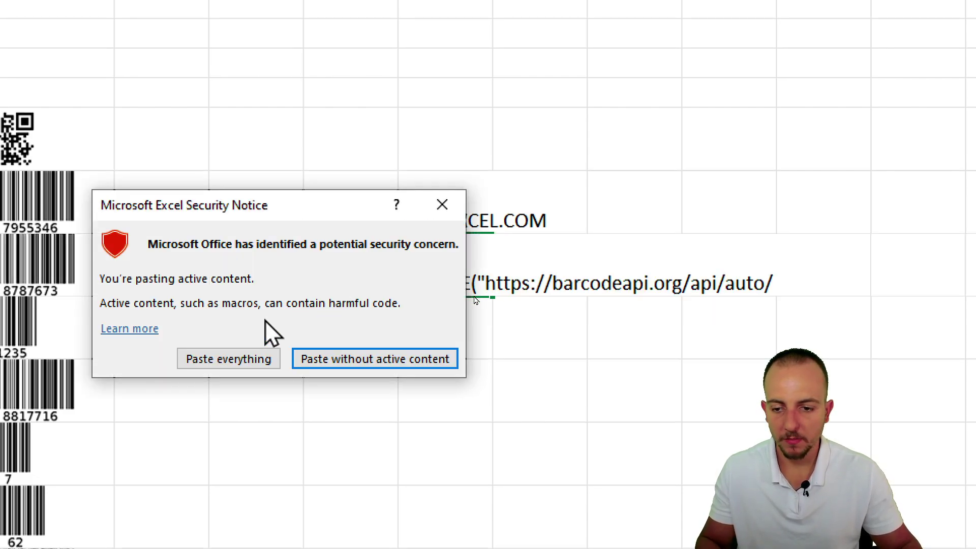
pyautogui.click(246, 356)
pyautogui.write('"')
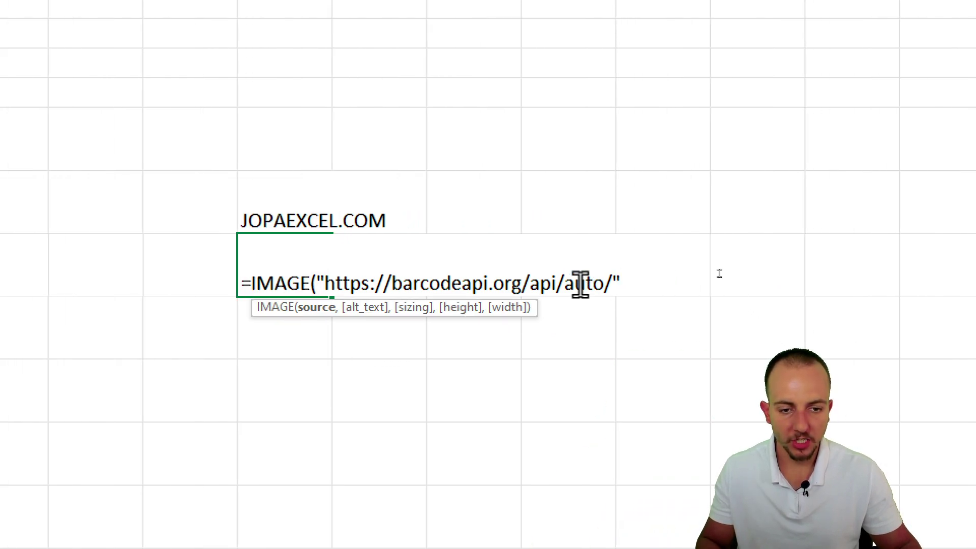
# Change the URL's 'auto' type to QR and append the I6 reference.
pyautogui.doubleClick(580, 284)
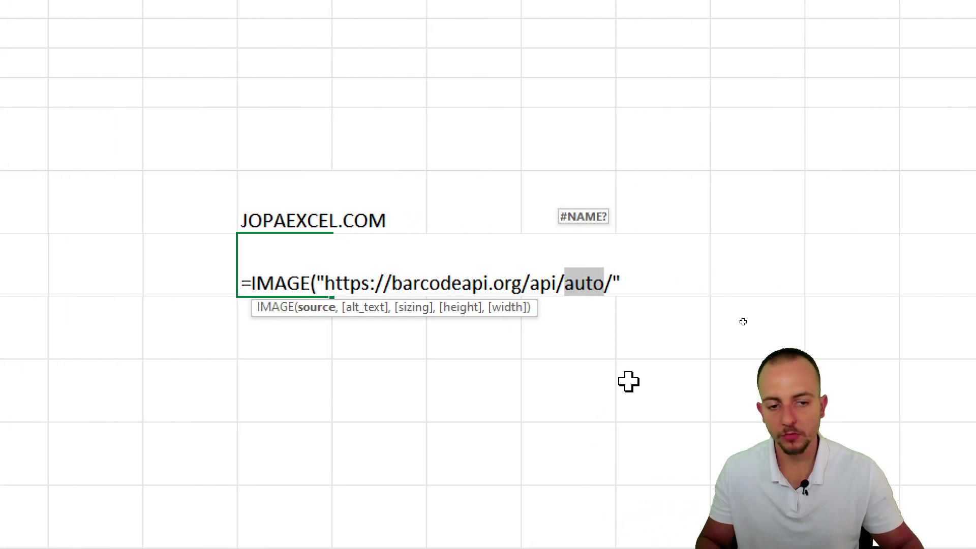
pyautogui.write('QR')
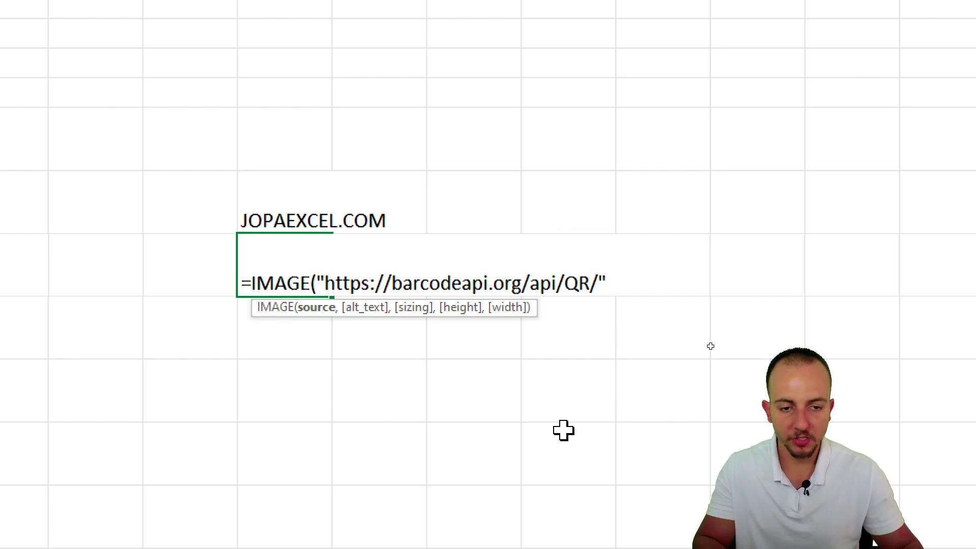
pyautogui.click(258, 218)
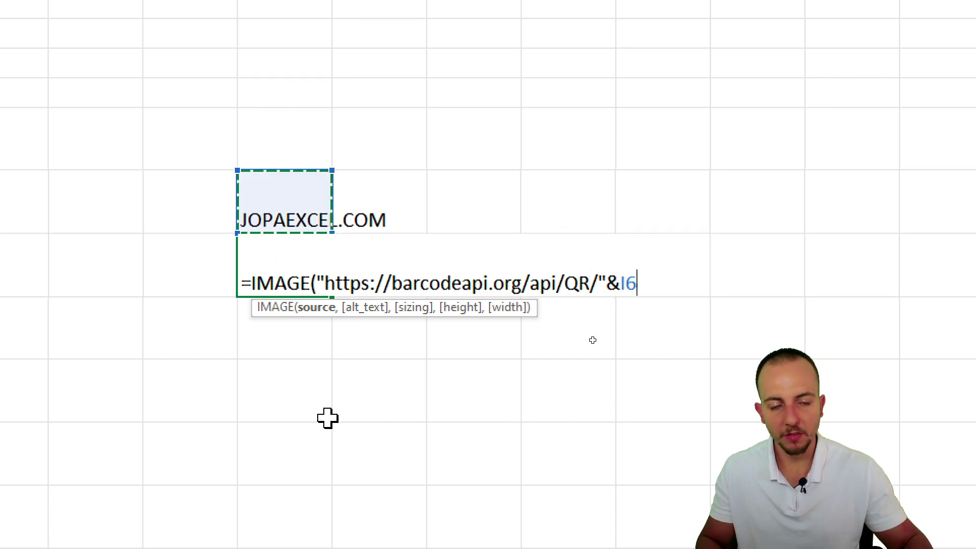
pyautogui.press('Return')
pyautogui.press('Up')
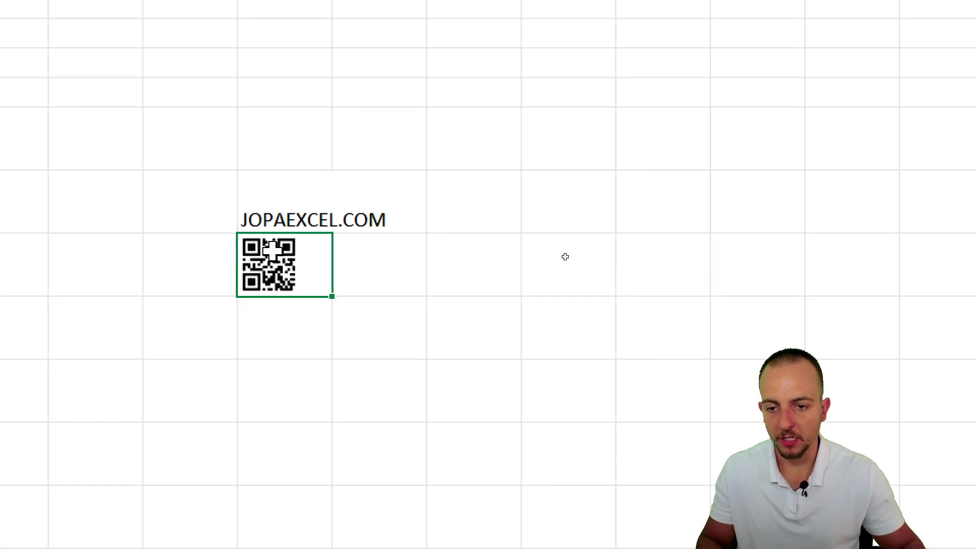
pyautogui.moveTo(316, 271); pyautogui.dragTo(373, 234)
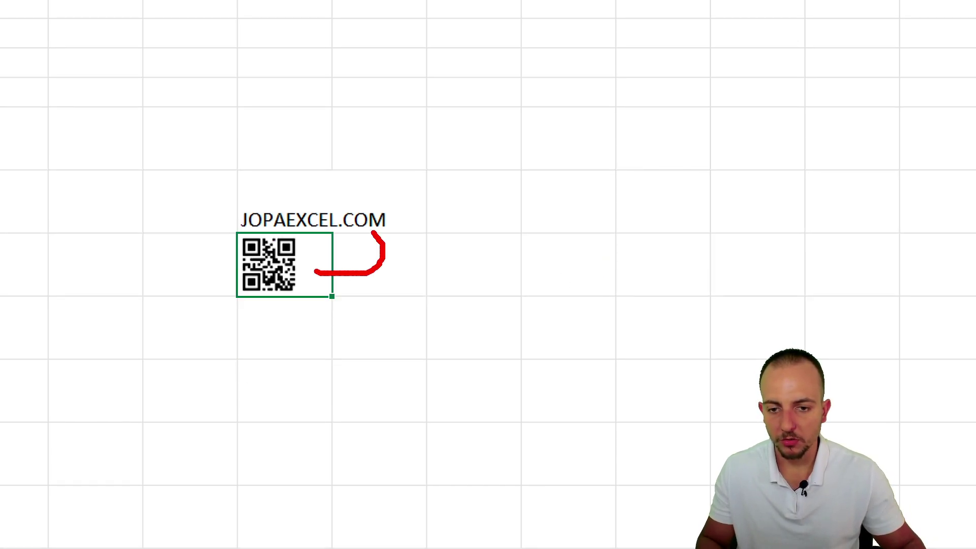
pyautogui.moveTo(375, 188); pyautogui.dragTo(347, 174)
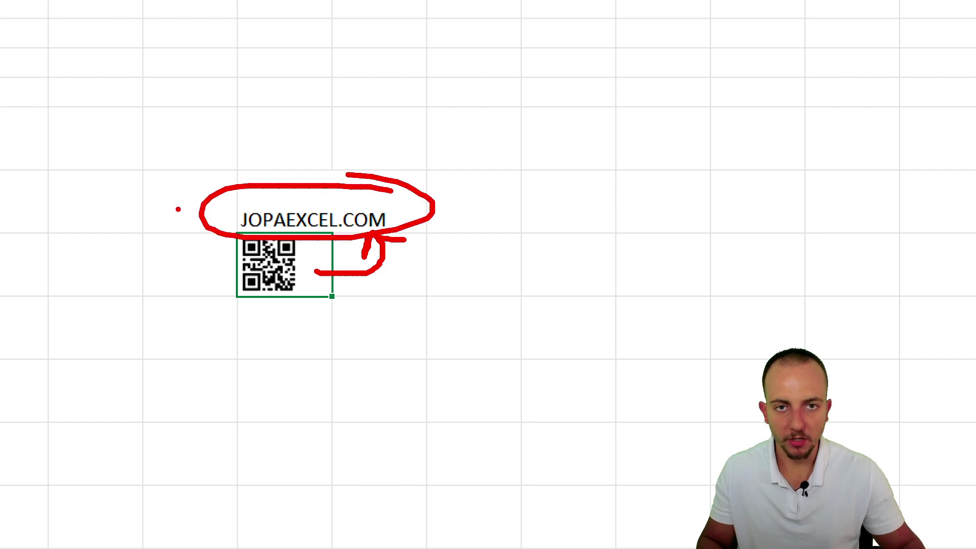
pyautogui.press('Escape')
pyautogui.hscroll(-6, 120, 303)
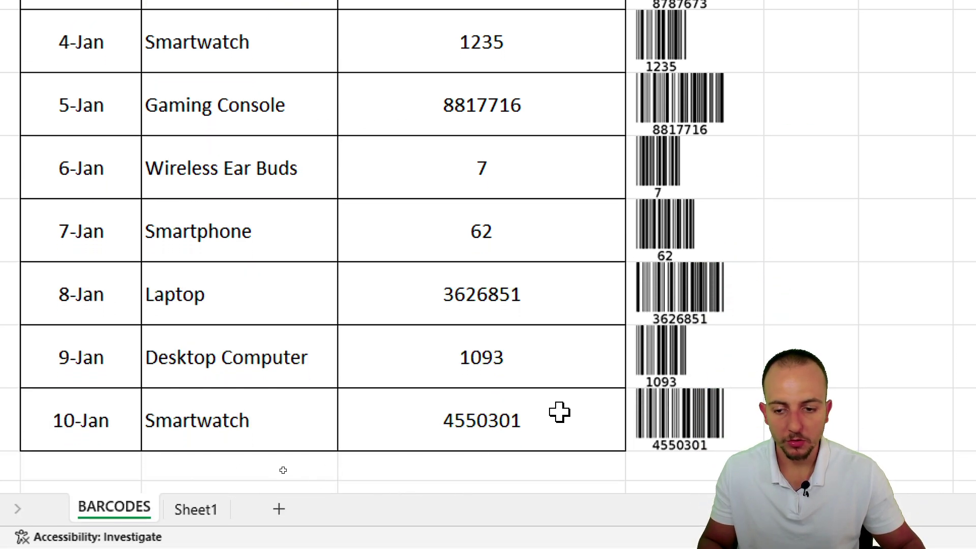
pyautogui.scroll(-2, 369, 321)
pyautogui.scroll(2, 369, 321)
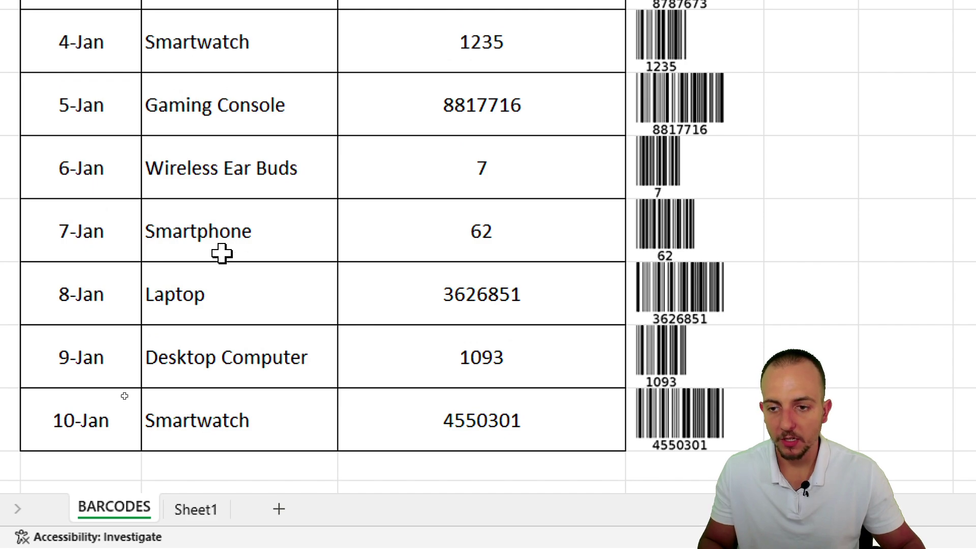